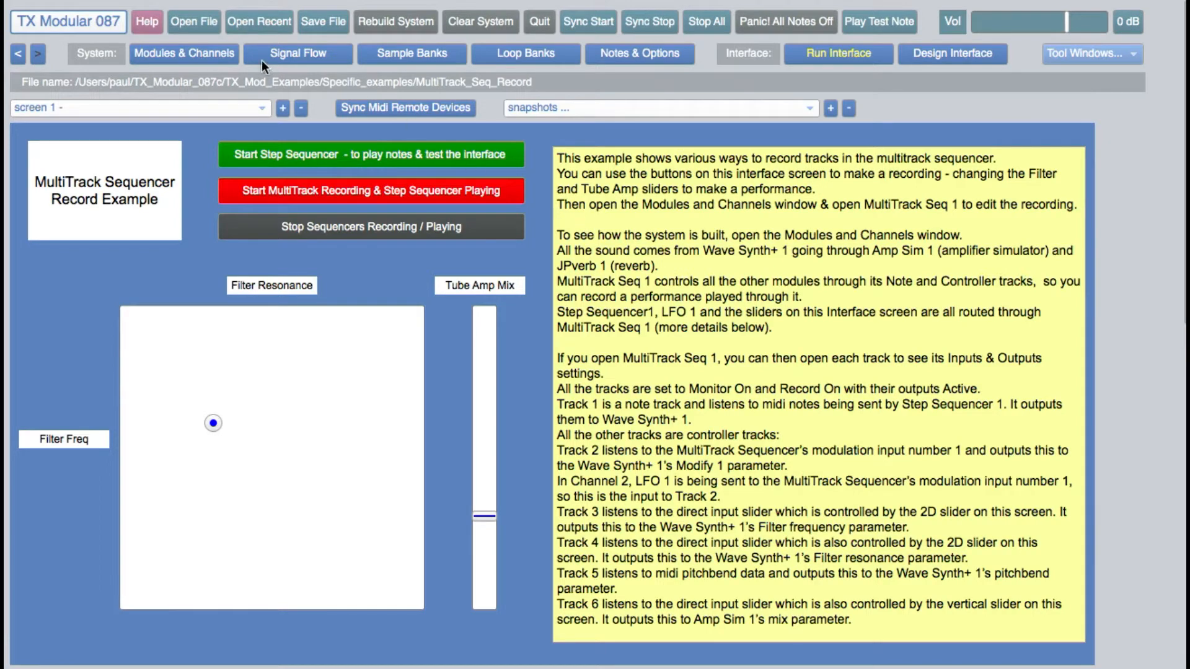
Show the modules and channels, and inspect the input and output settings of the Wave synth notes track alongside the channels.
click(212, 50)
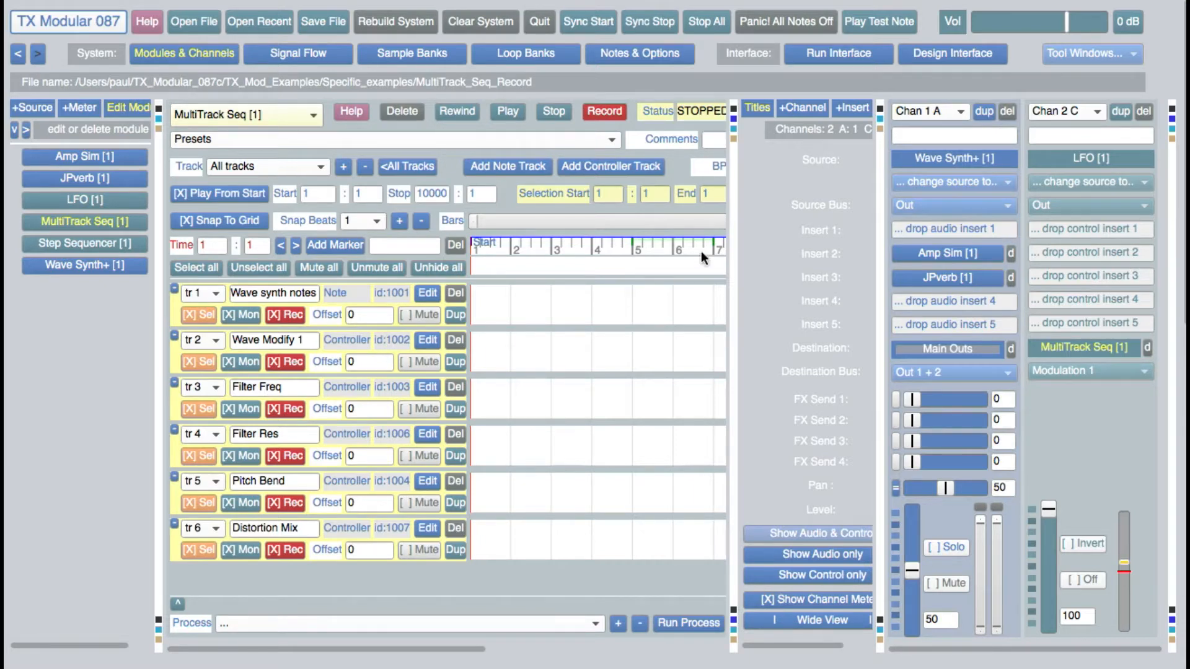
click(735, 137)
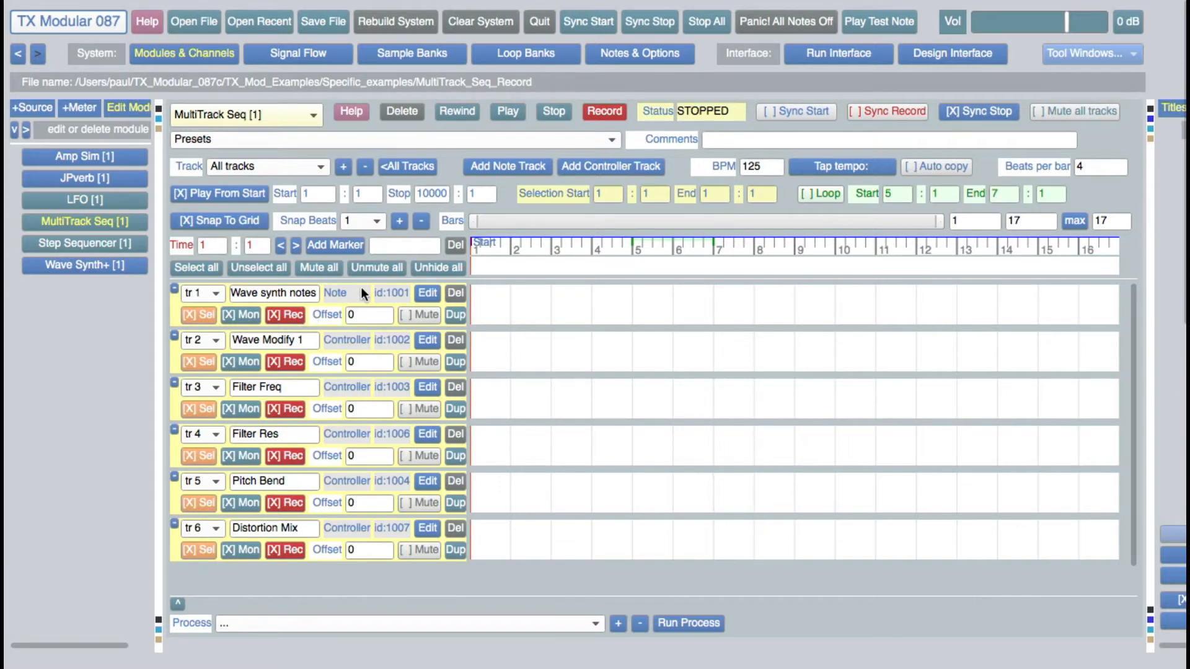
click(425, 294)
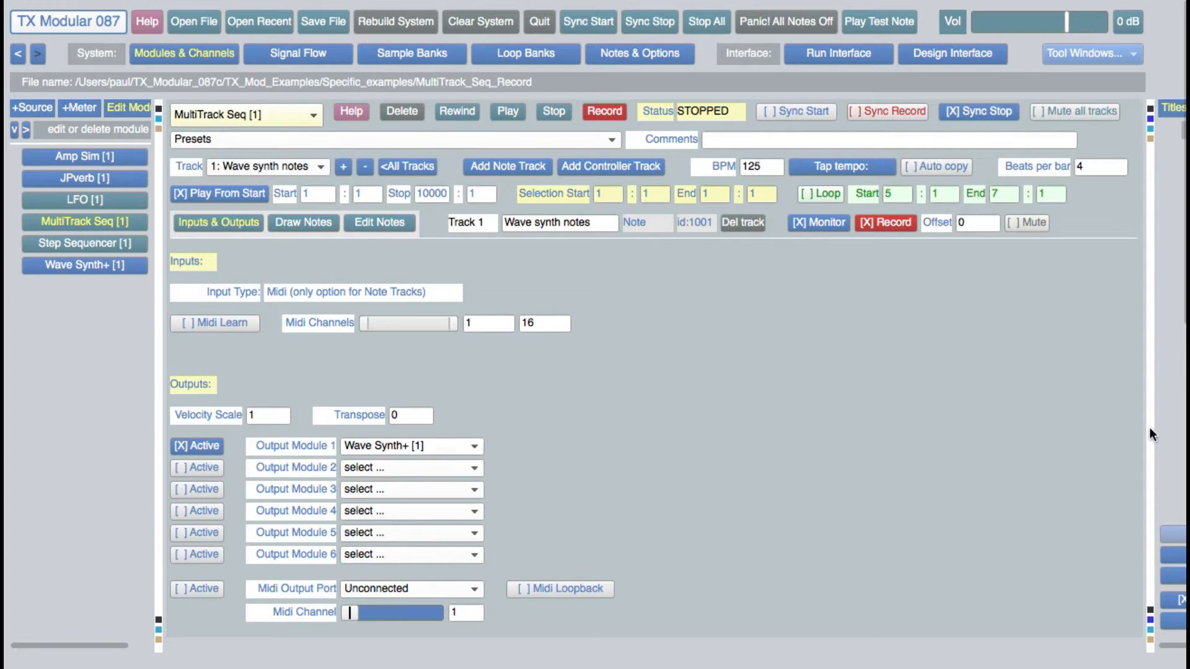
drag(1149, 427, 693, 444)
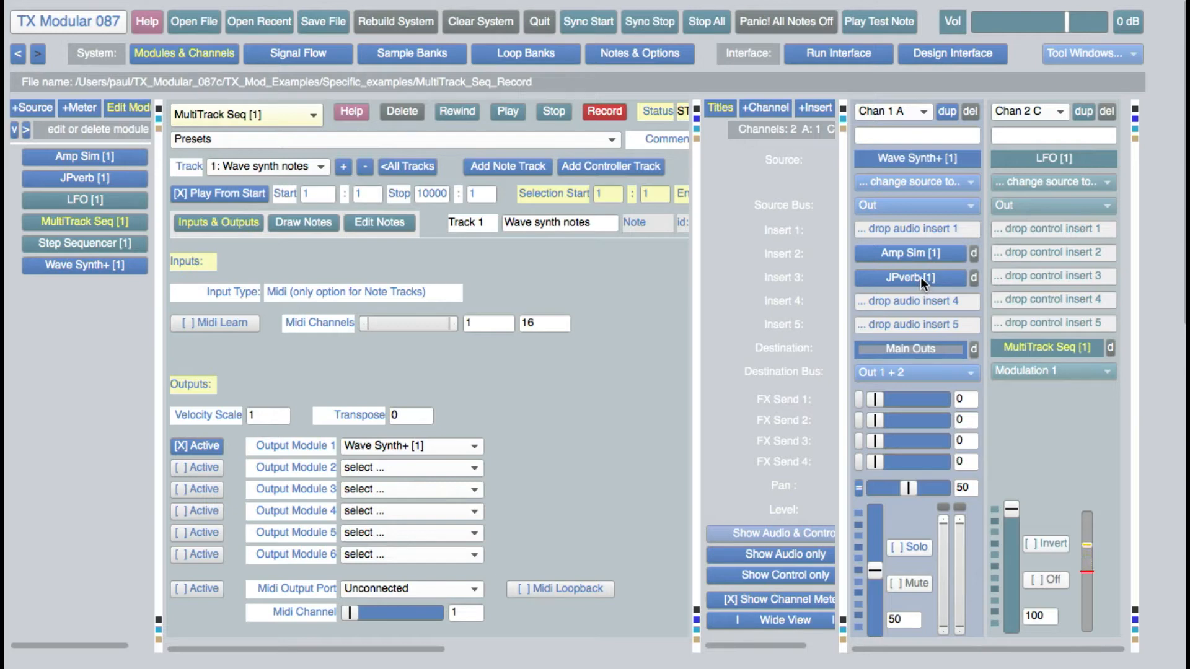
Open the MIDI Keyboard tool window, play several test notes including A2 and E4, and close it.
click(1081, 52)
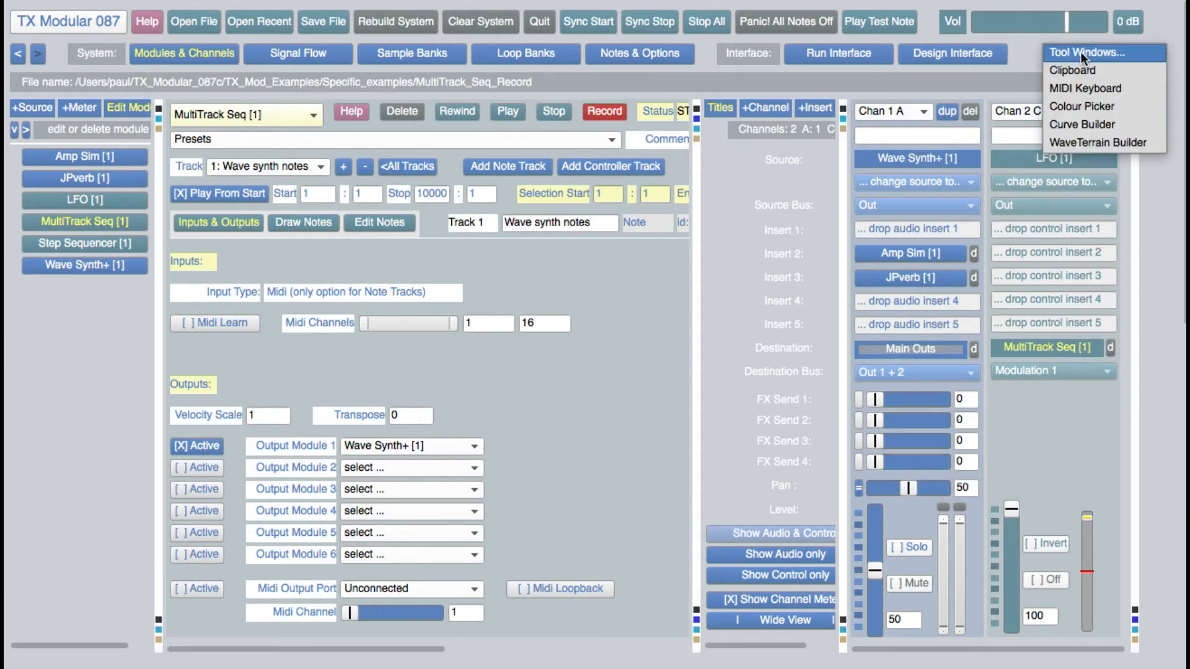
click(1081, 89)
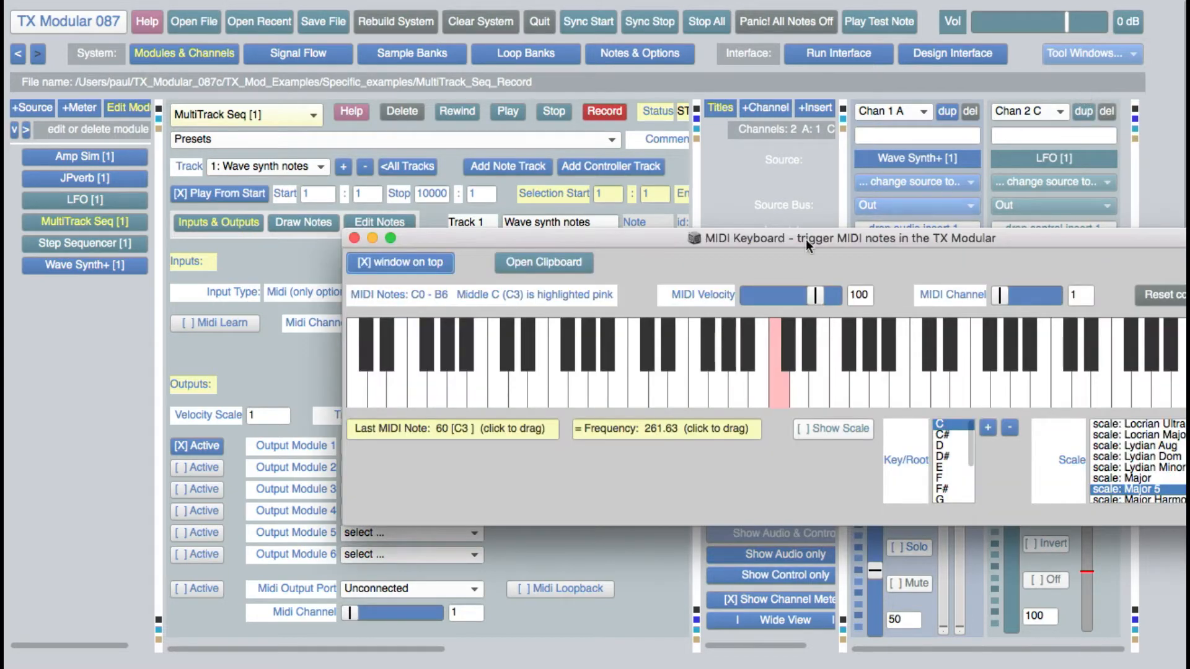
click(567, 367)
click(733, 385)
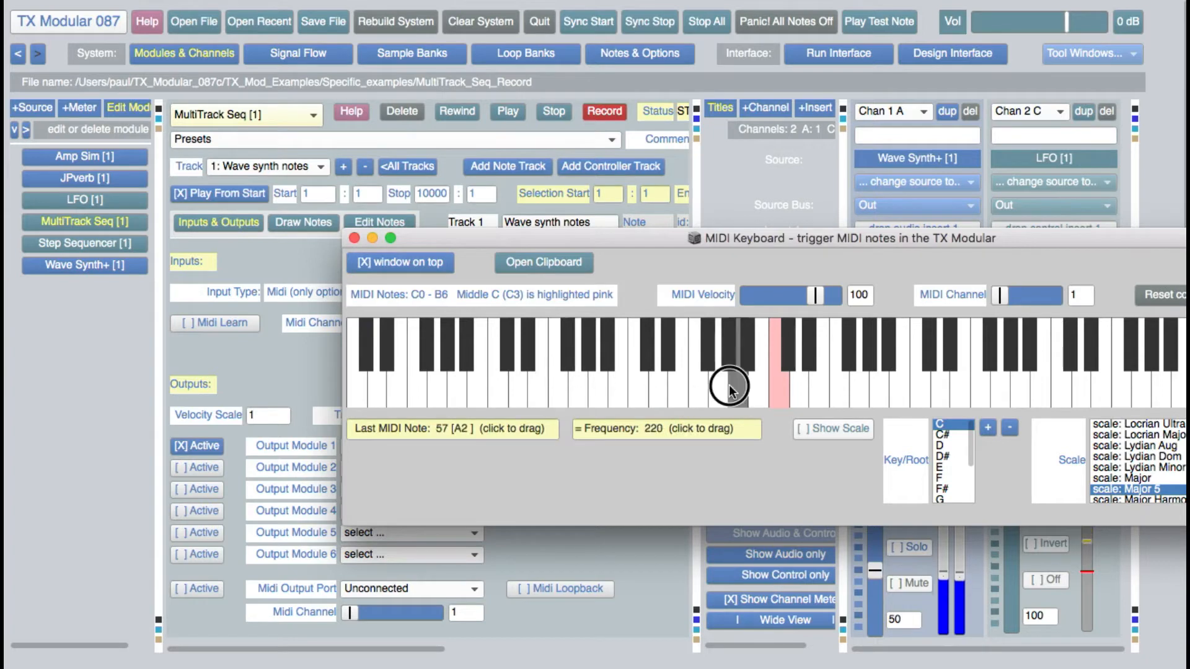
click(889, 394)
click(956, 388)
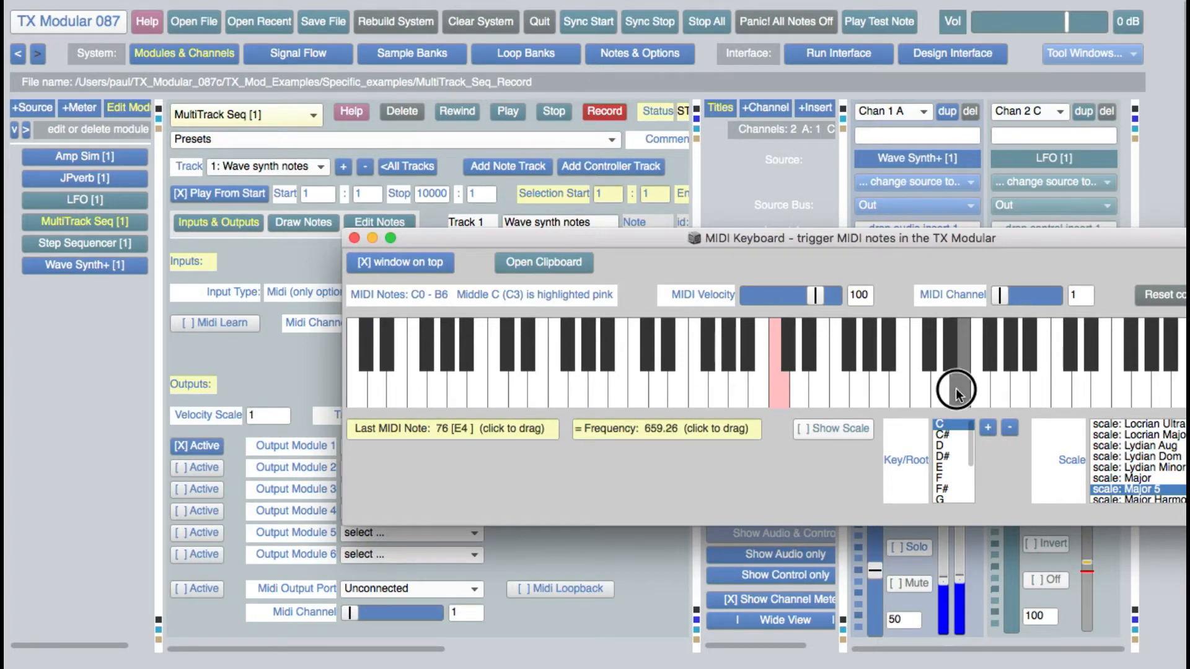
click(355, 236)
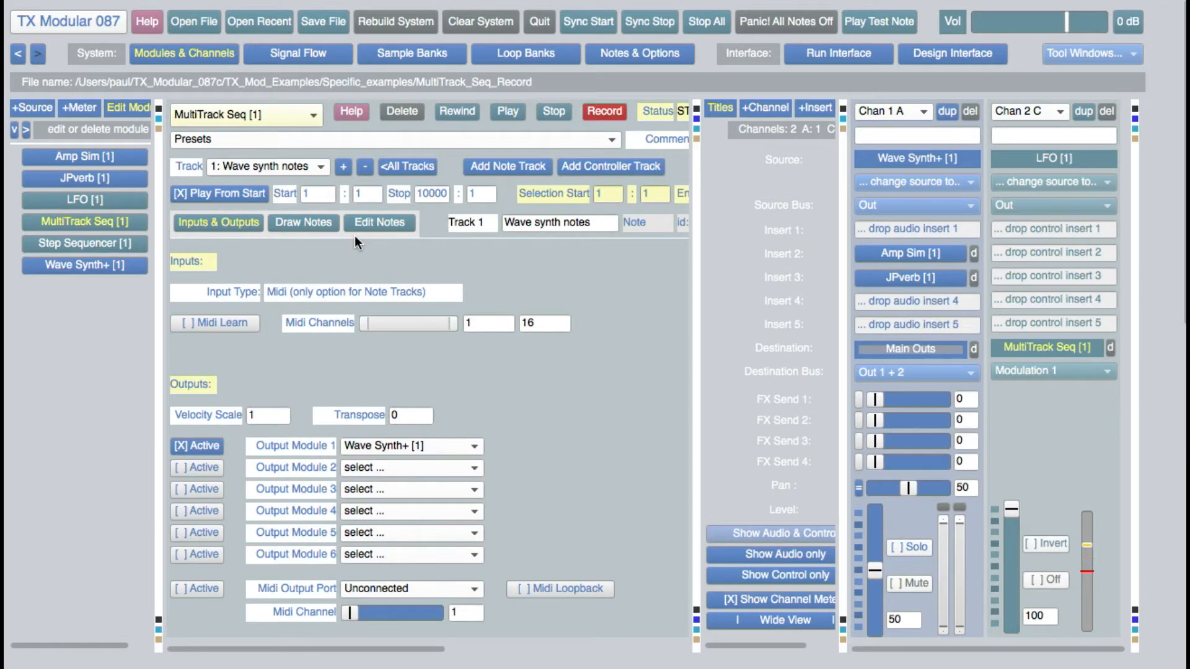
Inspect the output settings of Step Sequencer [1] and test-run it briefly with the channel strips in view.
click(113, 244)
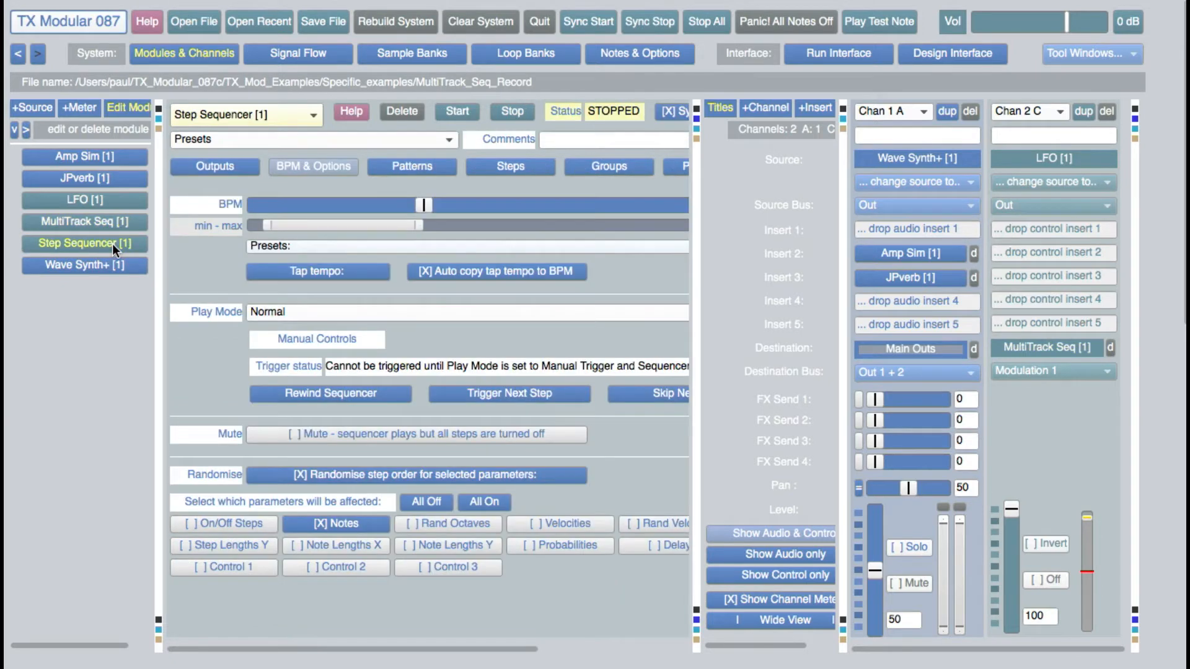
click(696, 139)
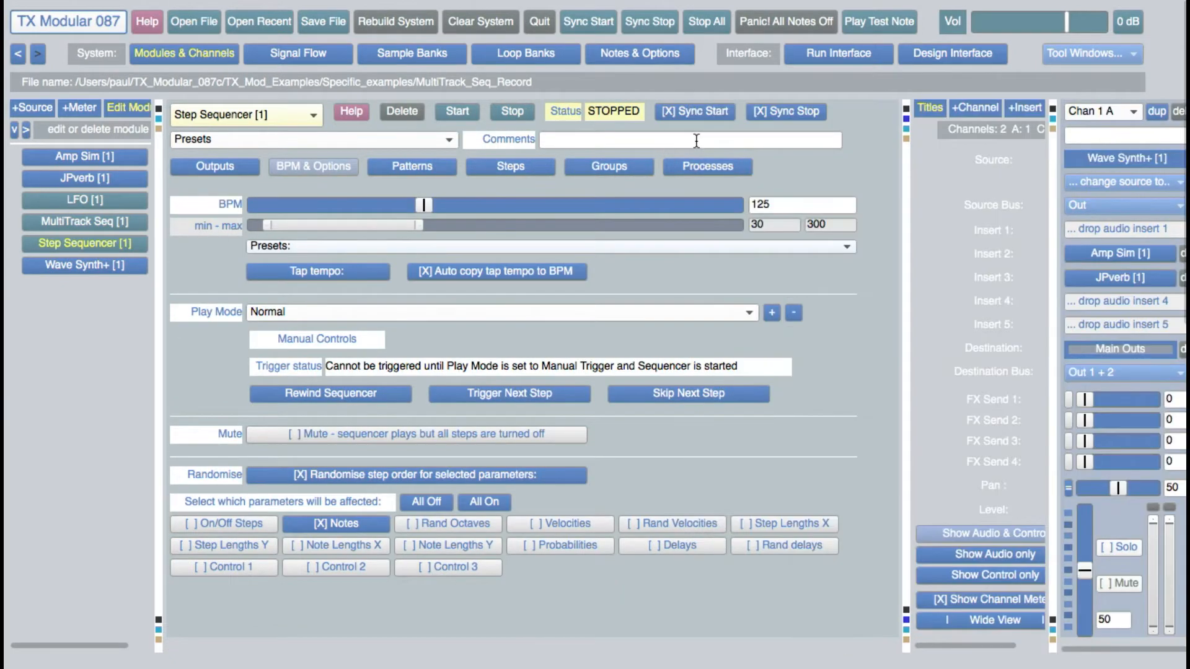
click(219, 166)
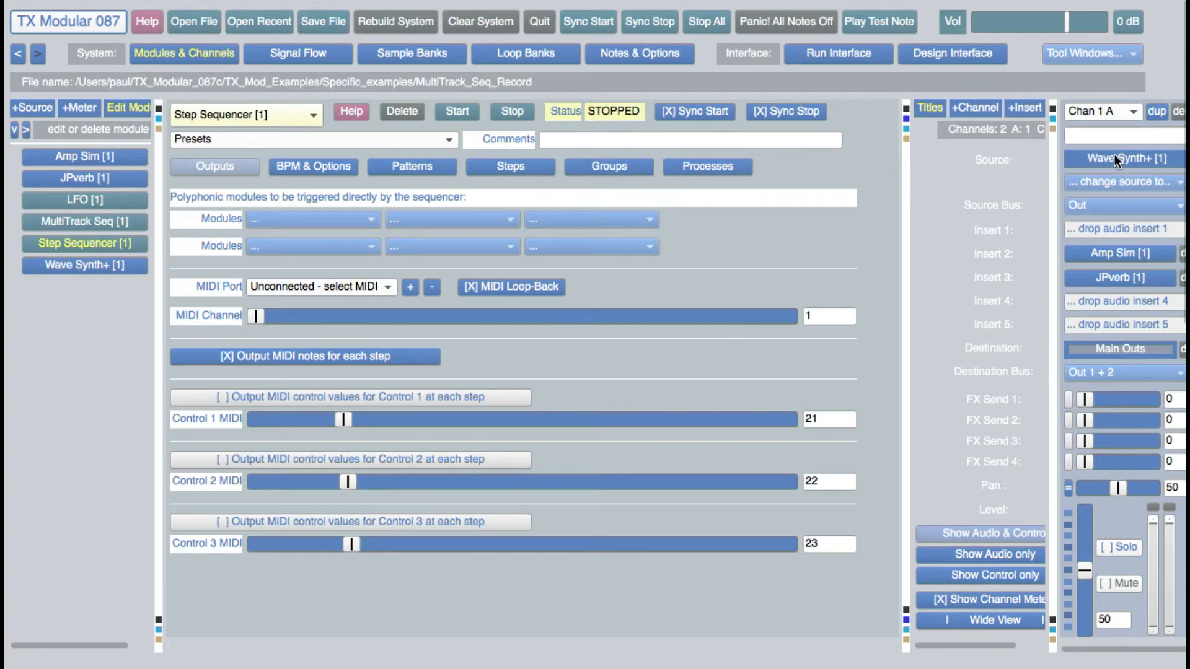
click(458, 111)
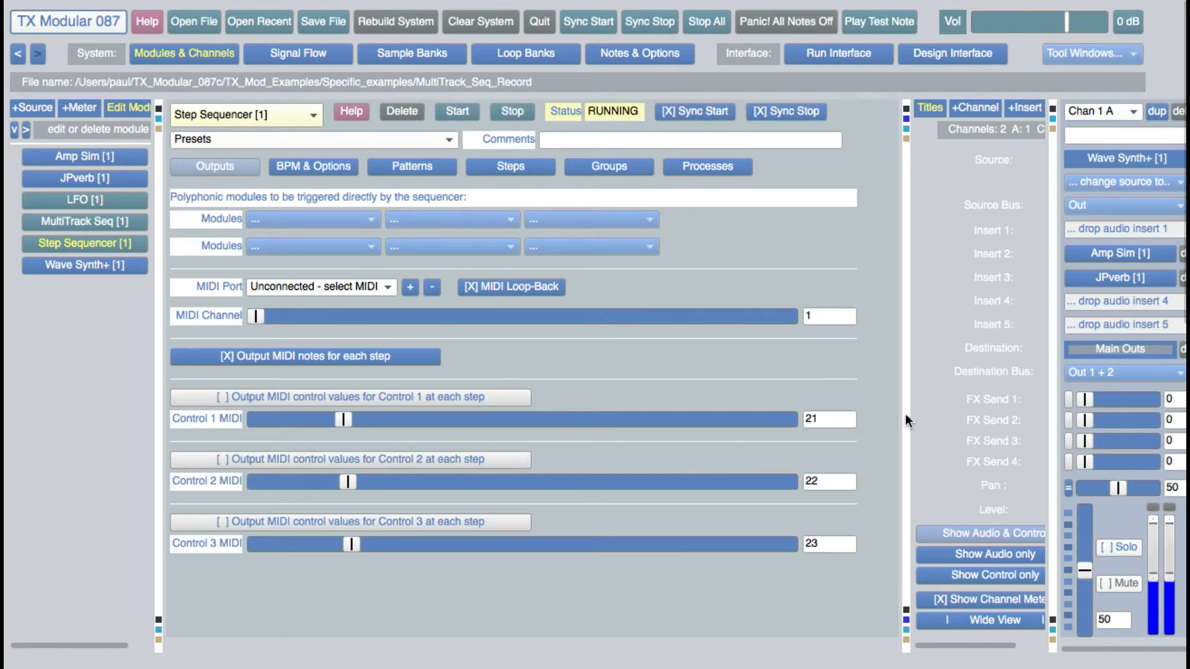
drag(905, 414, 816, 409)
click(511, 111)
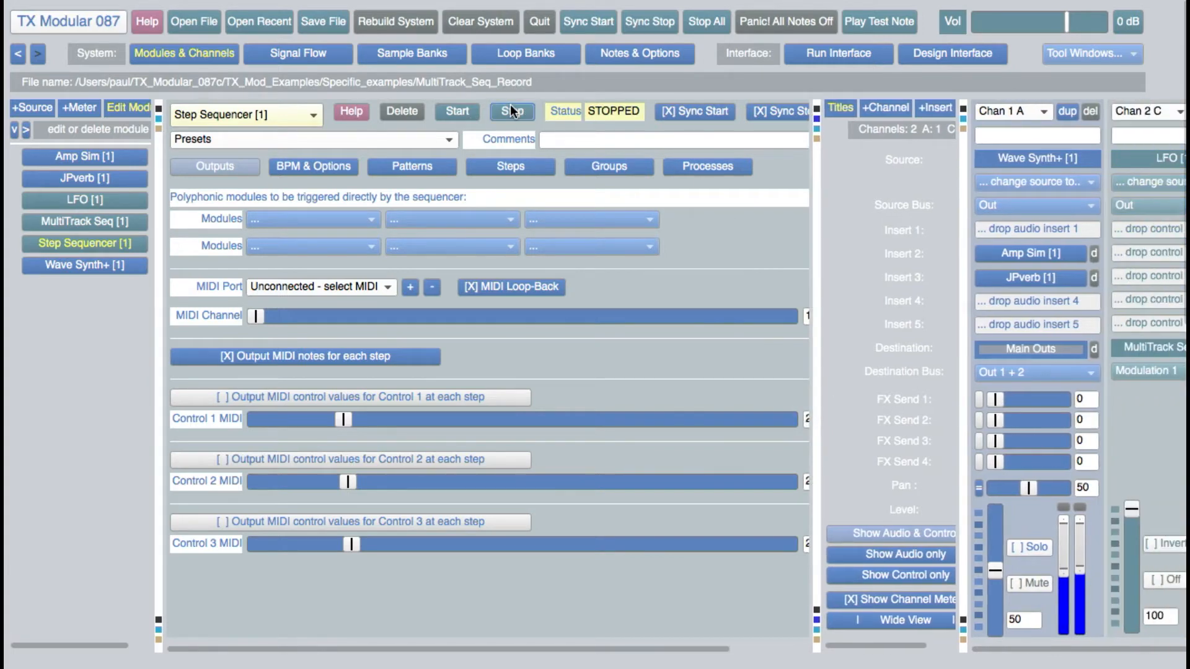
Inspect the input and output settings of MultiTrack Seq [1]'s Wave Modify 1 track, including its input type options.
click(124, 223)
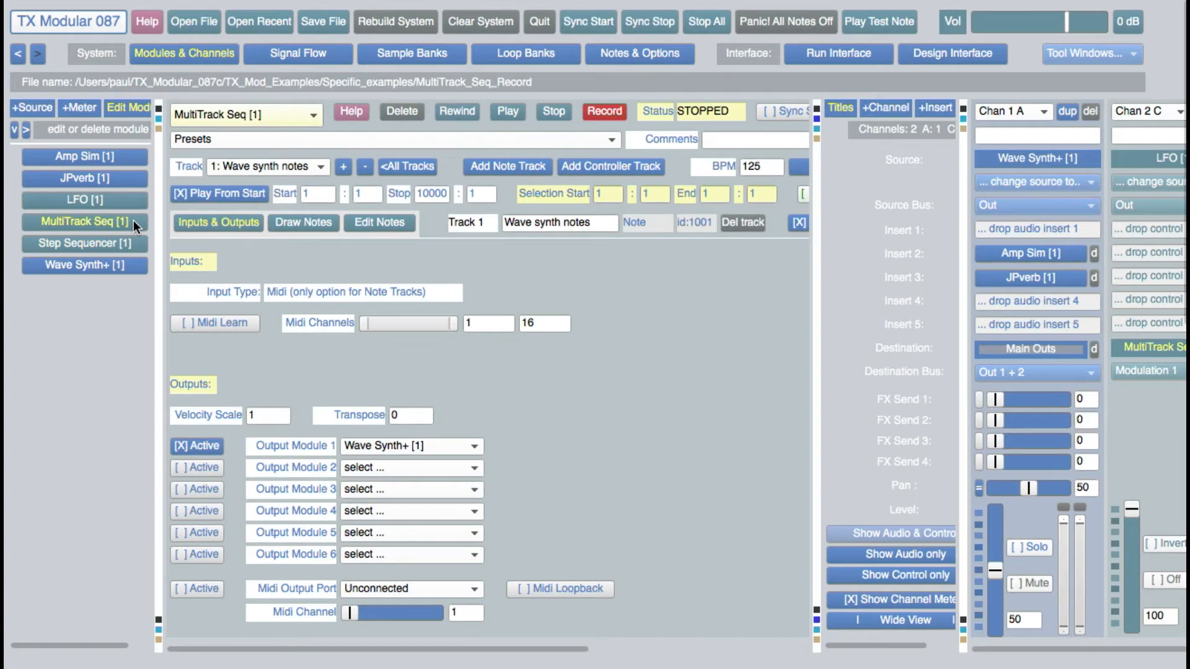
click(344, 167)
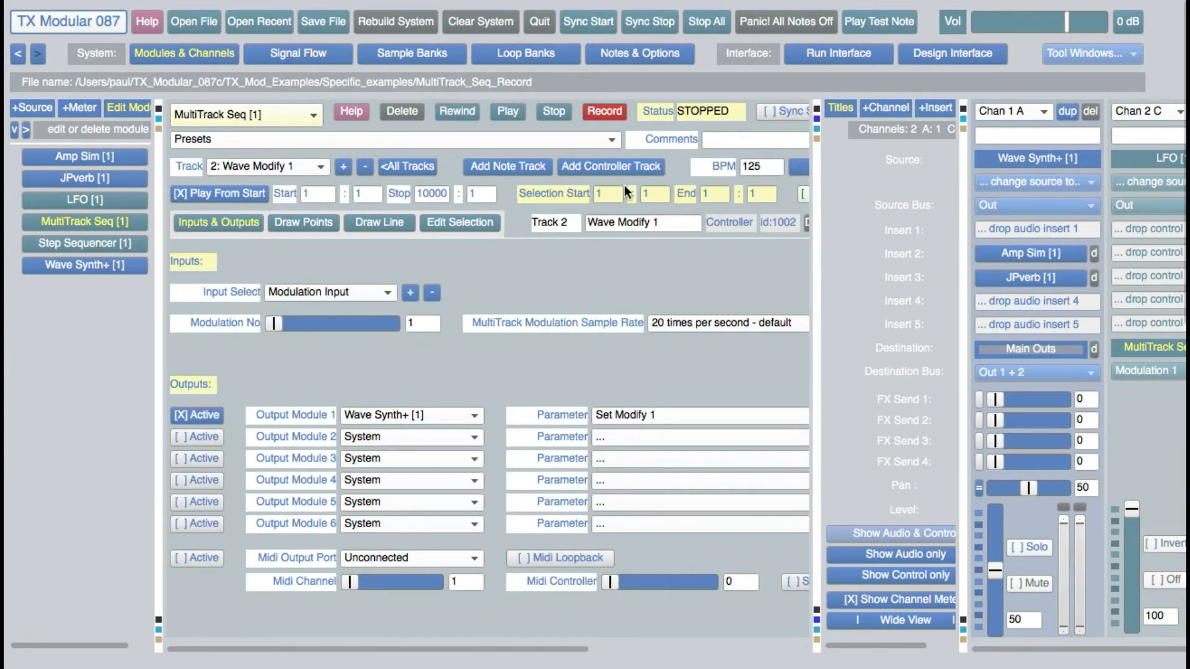
click(817, 139)
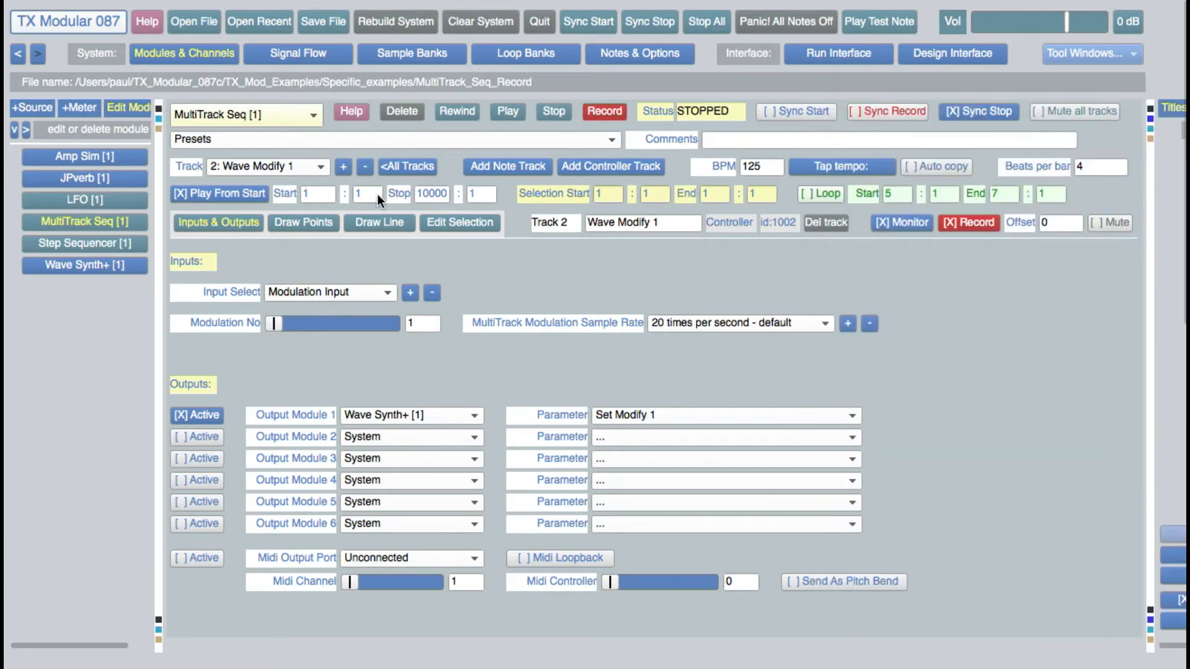
click(360, 293)
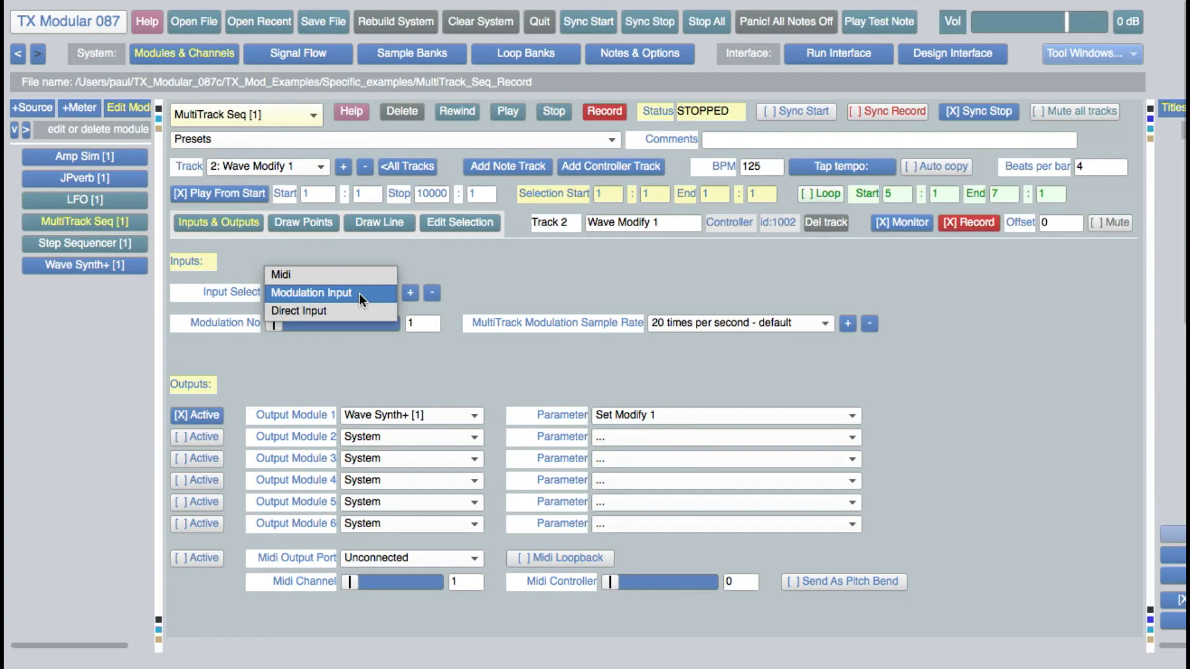
click(482, 291)
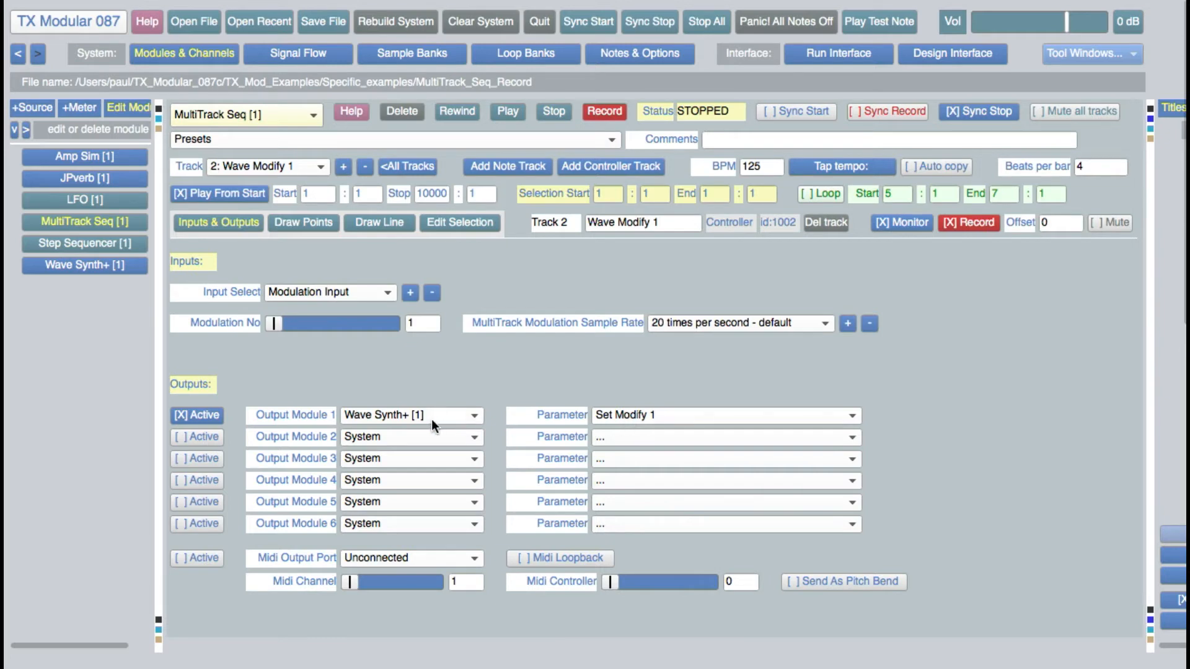
Check the LFO's channel routing and the Modify 1 parameter in Wave Synth+ [1], and return to MultiTrack Seq [1].
drag(1147, 501, 704, 494)
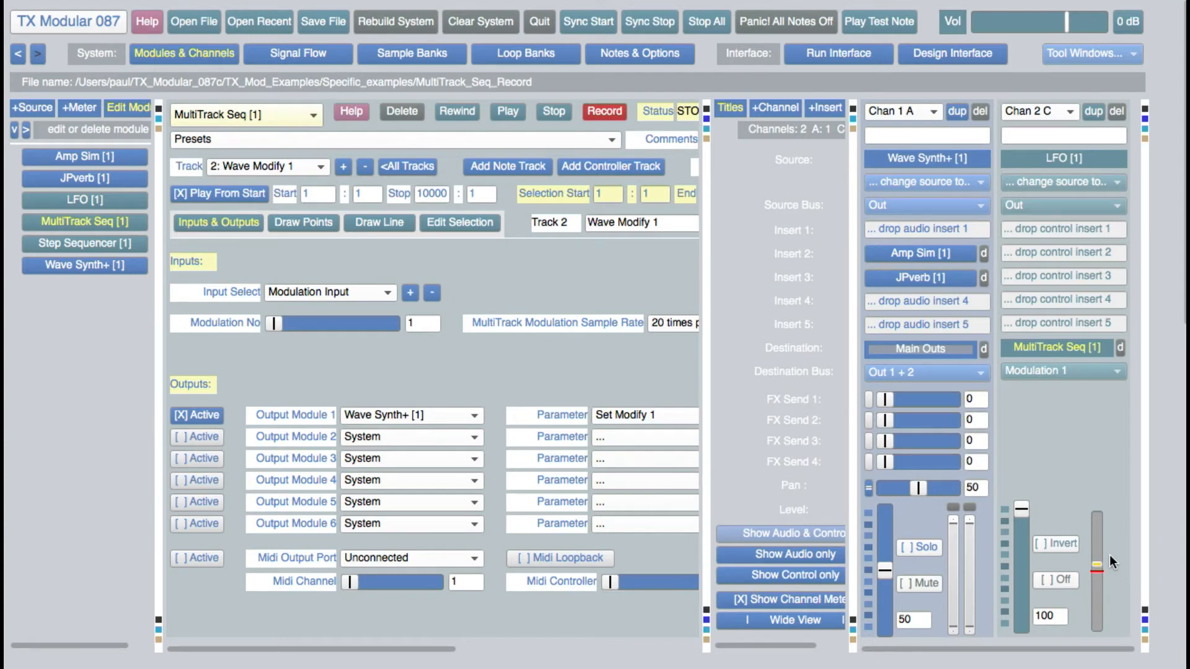
click(936, 160)
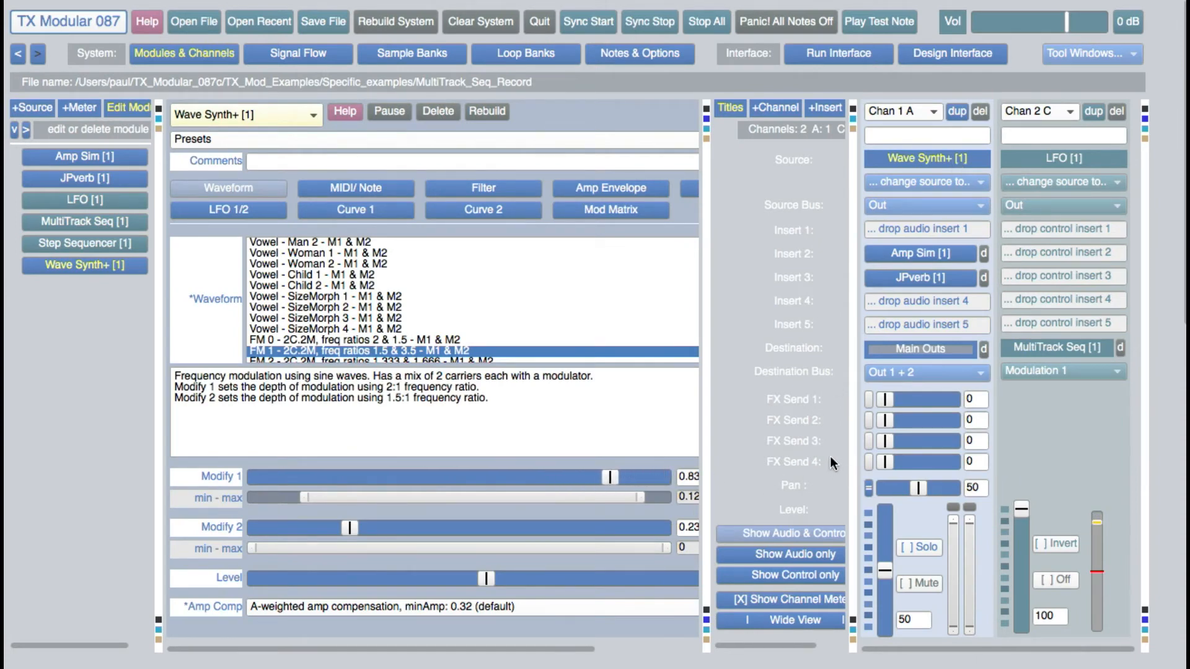
click(124, 219)
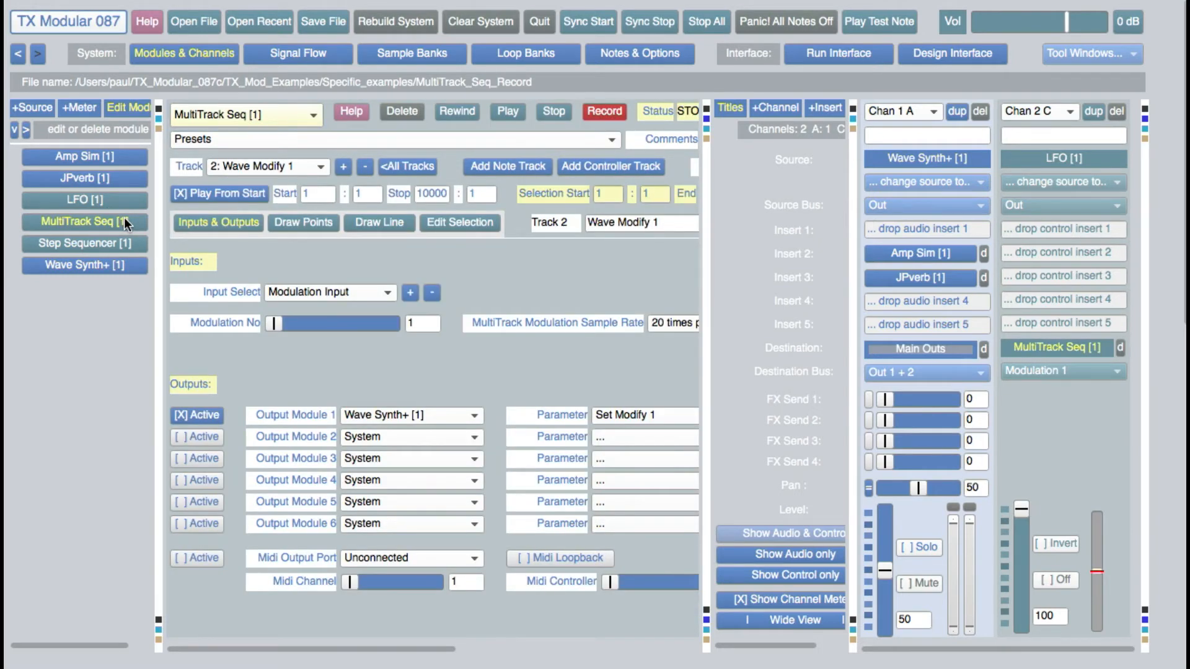
Set the direct input of the Filter Freq track to about 0.808.
click(341, 167)
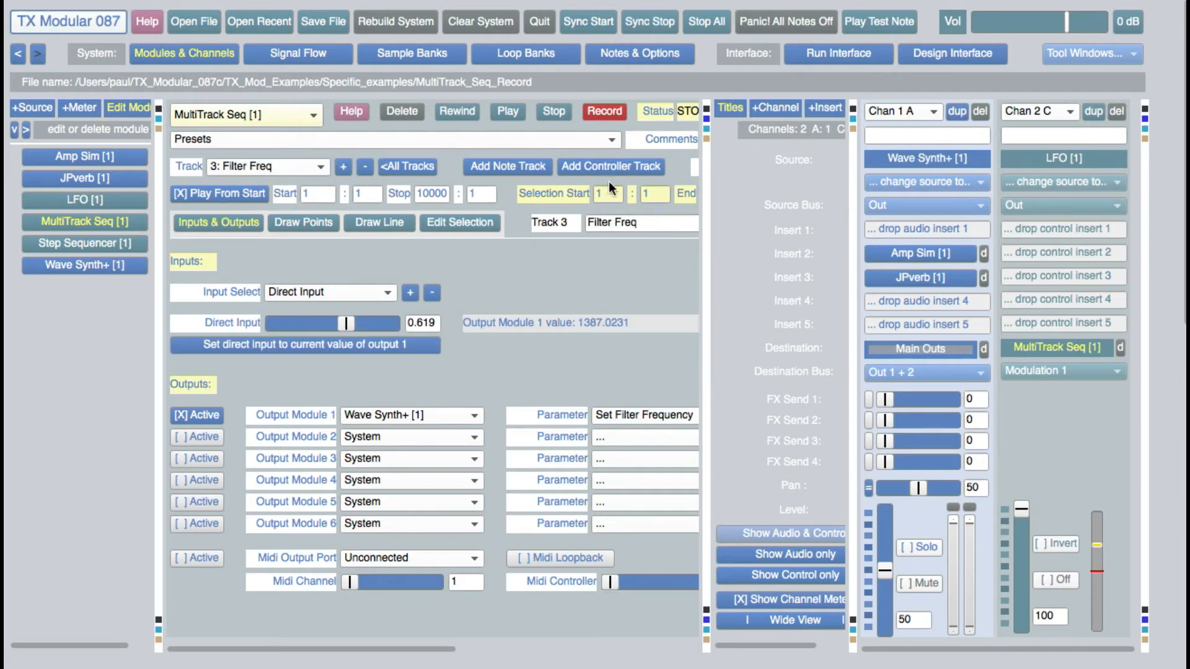
click(706, 138)
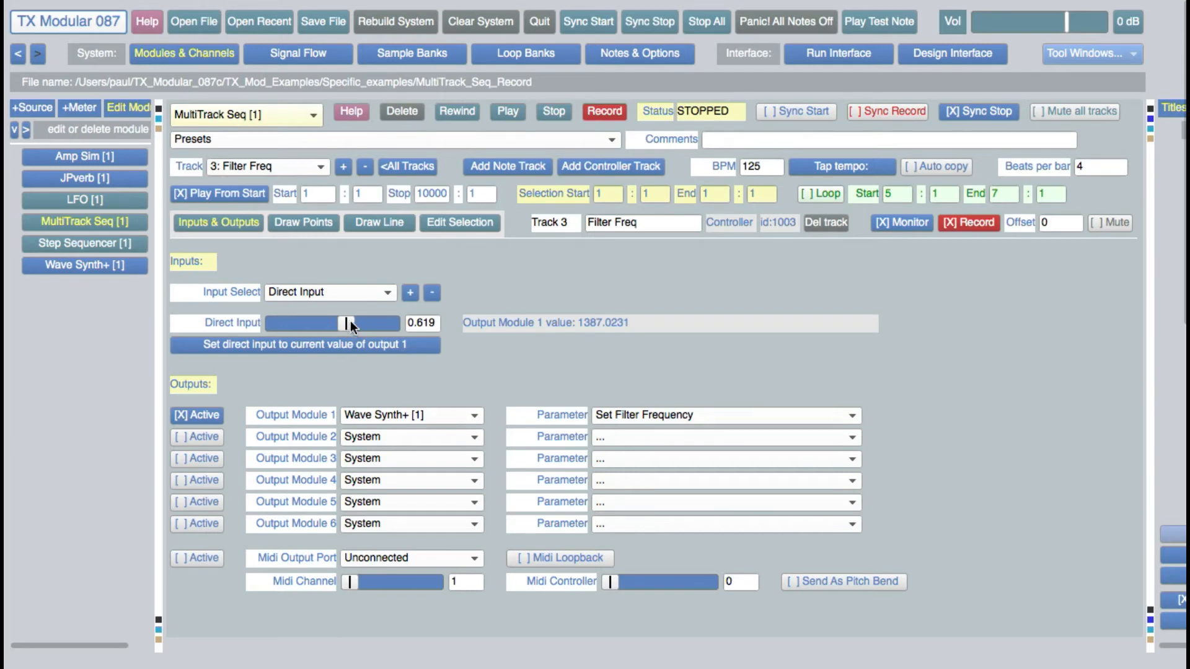
mouse_move(345, 320)
mouse_down()
mouse_move(287, 322)
mouse_move(356, 323)
mouse_up()
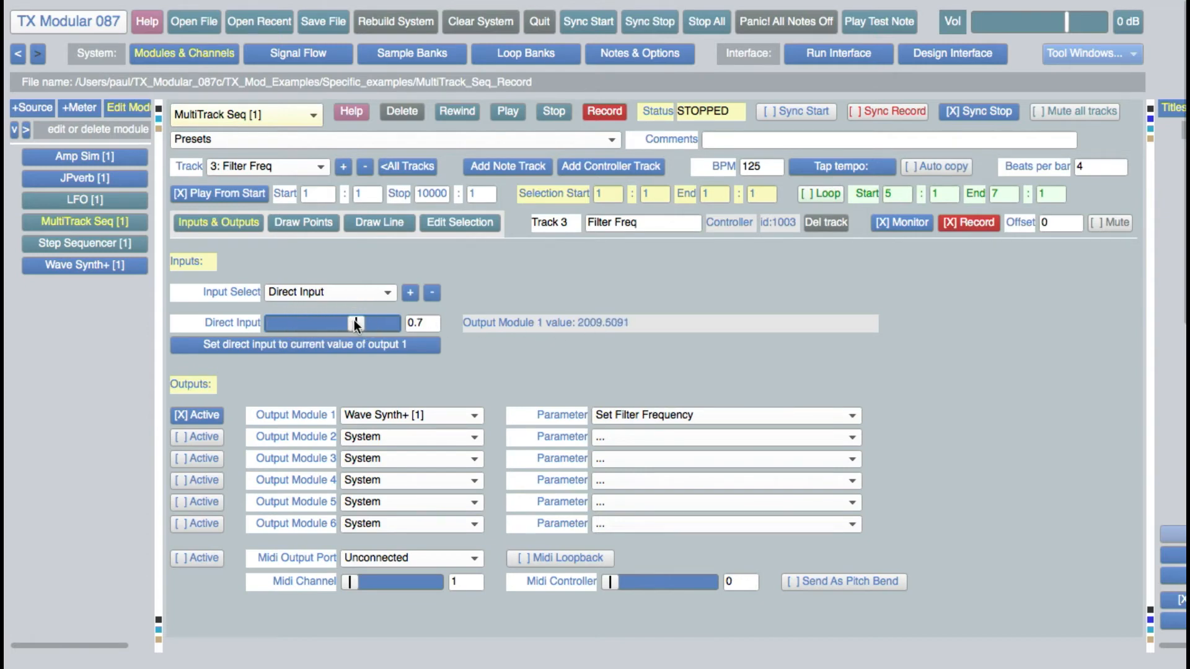
mouse_move(355, 320)
mouse_down()
mouse_move(381, 323)
mouse_move(369, 322)
mouse_up()
Examine the x-axis and y-axis widget actions of the 2-D slider W 4 in the interface design.
click(937, 54)
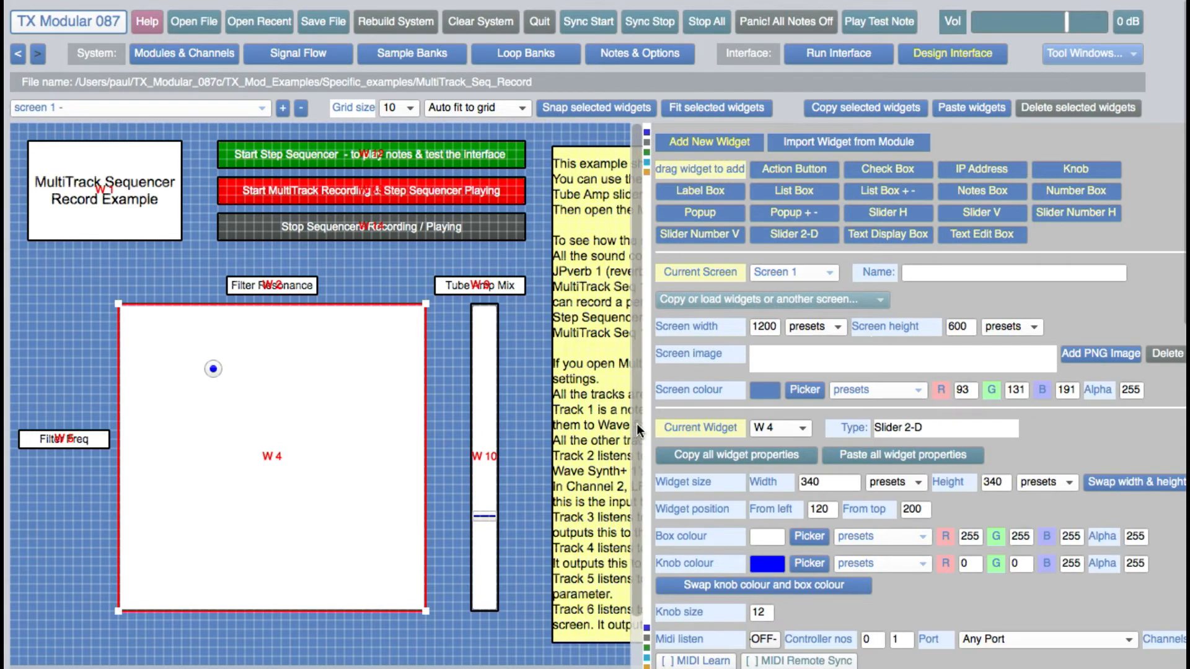
drag(646, 427, 571, 427)
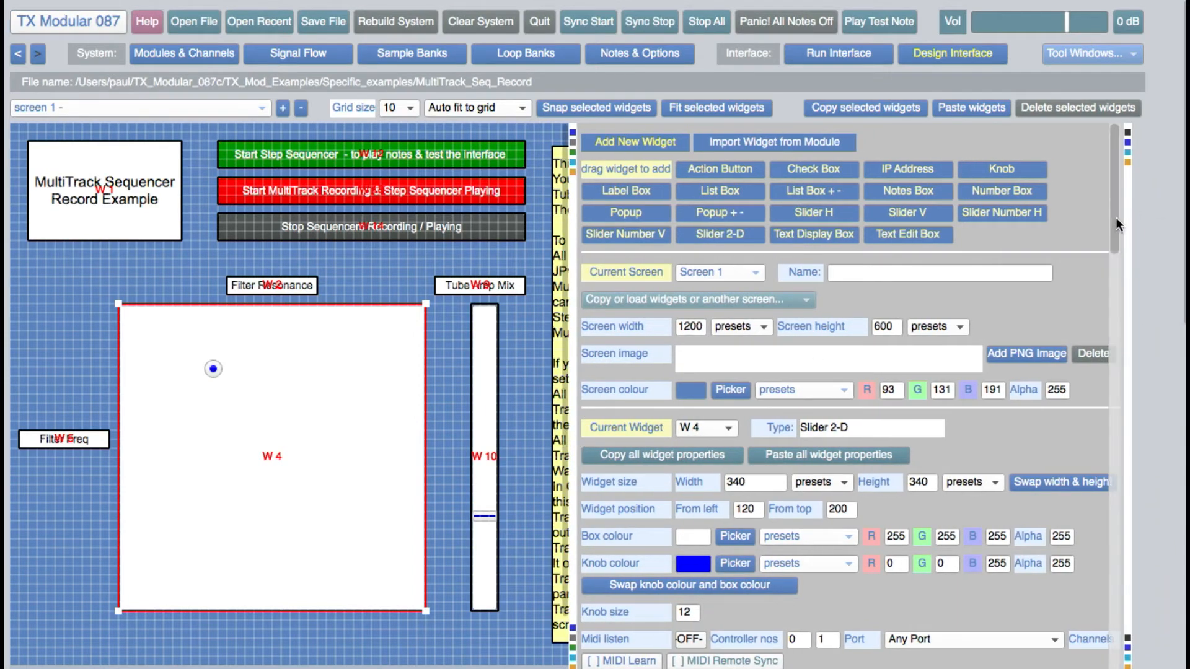
scroll(1111, 255, down, 10)
scroll(1099, 308, down, 1)
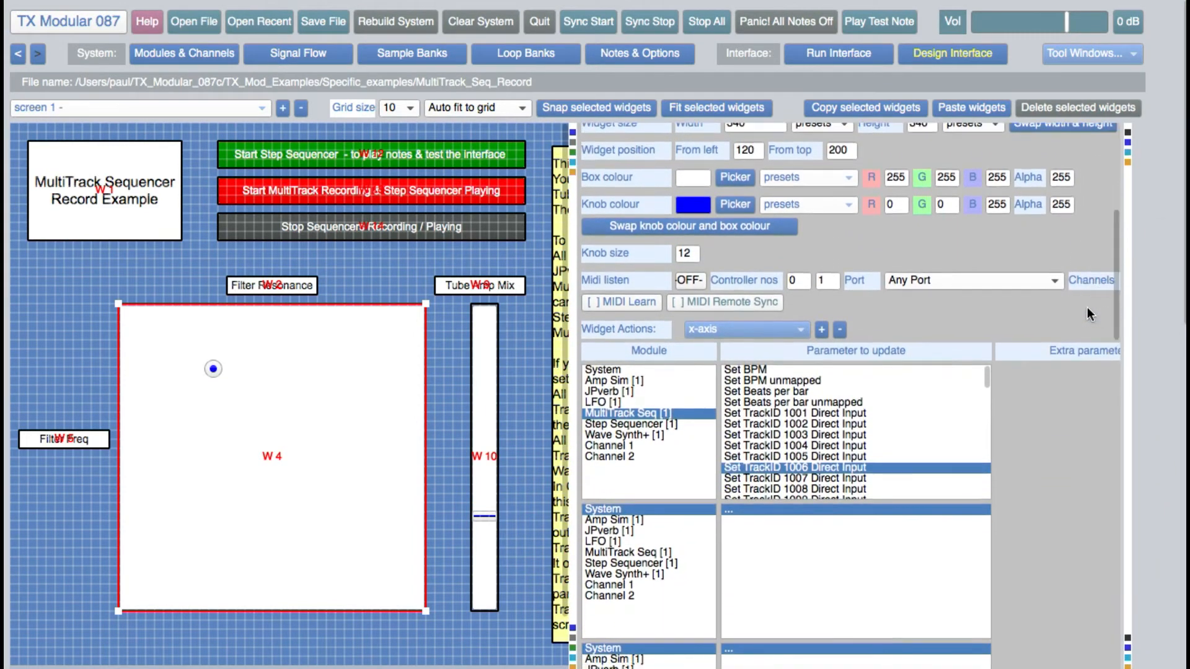
click(821, 330)
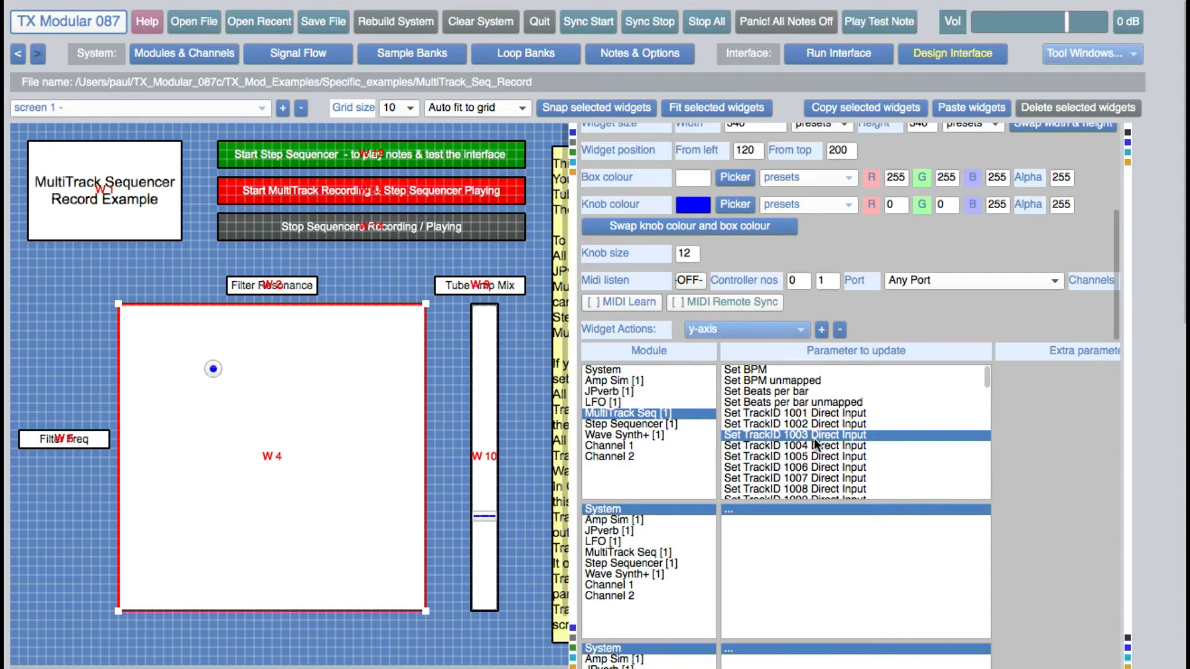
Return to the sequencer's track settings and set the direct input of the Filter Res track to about 0.415.
click(191, 48)
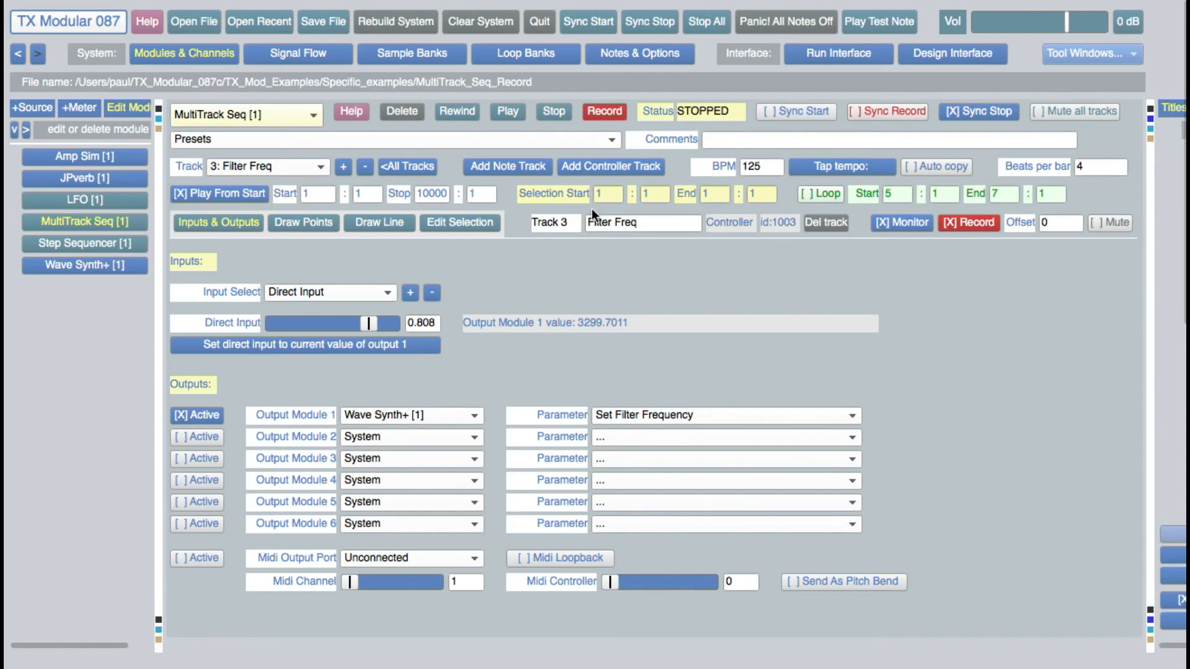
click(343, 167)
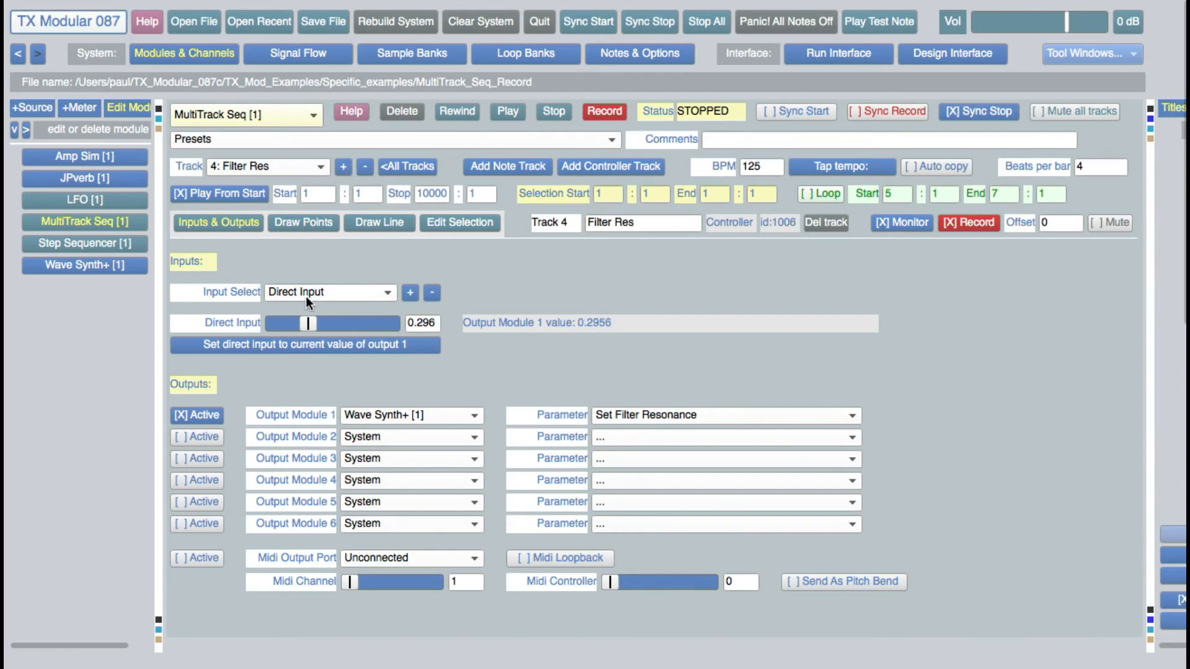
mouse_move(305, 322)
mouse_down()
mouse_move(347, 322)
mouse_move(326, 322)
mouse_up()
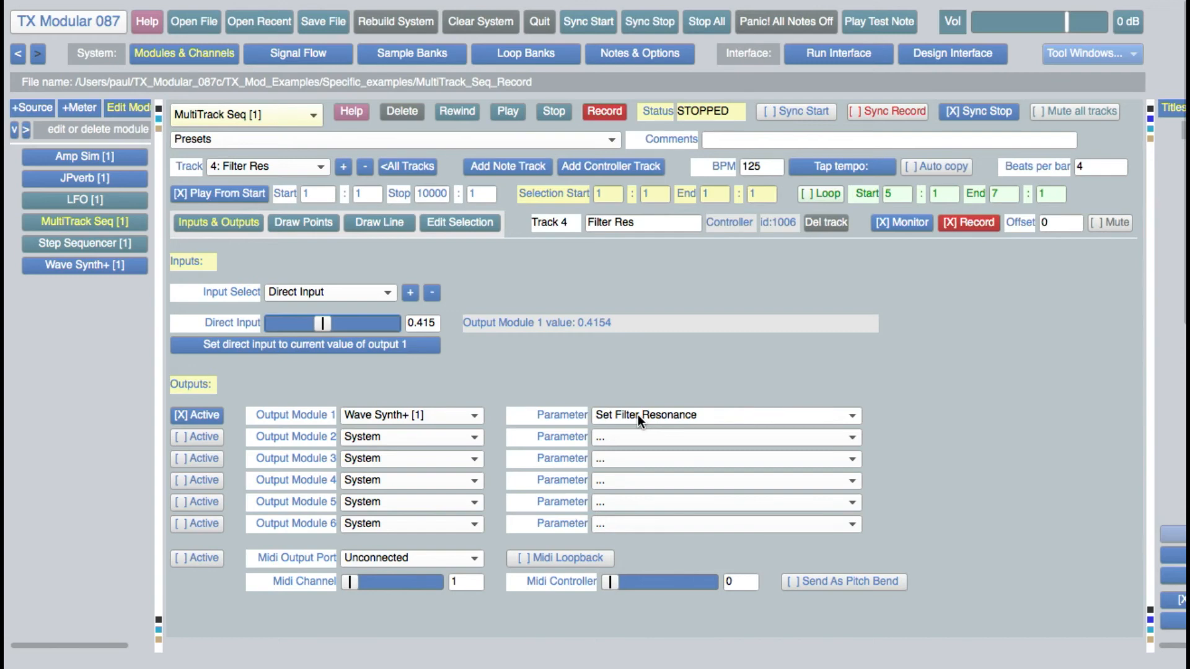
Review the Pitch Bend track's settings and input type options, keeping Midi, and display the Distortion Mix track's settings.
click(345, 165)
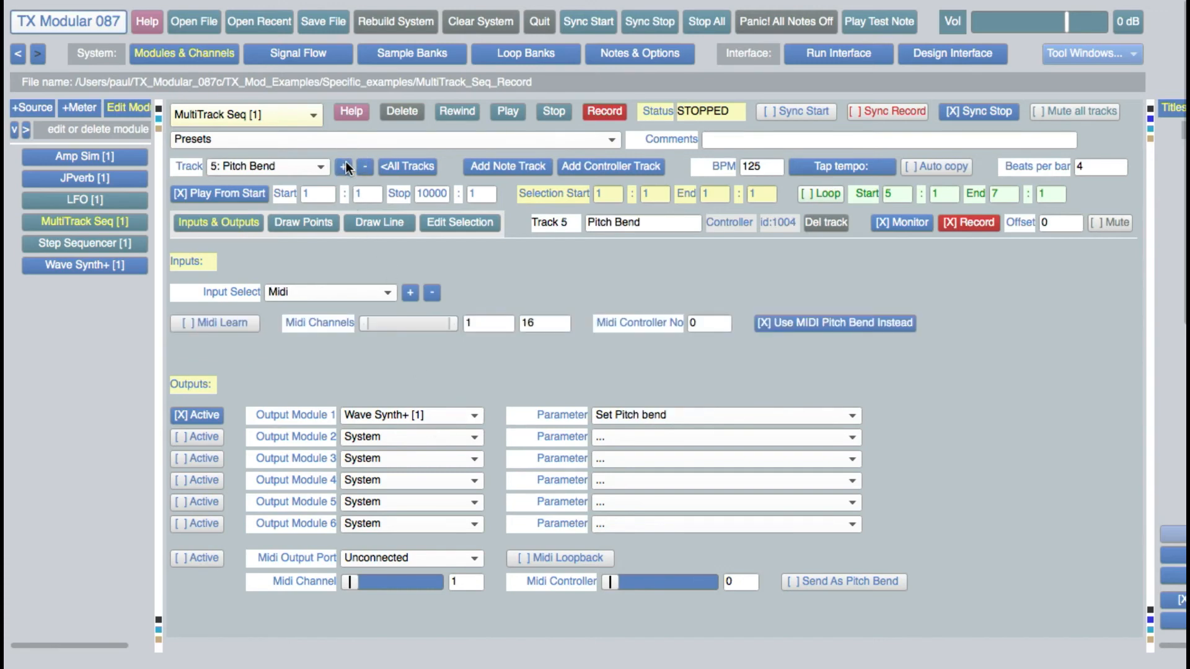
click(289, 292)
click(292, 291)
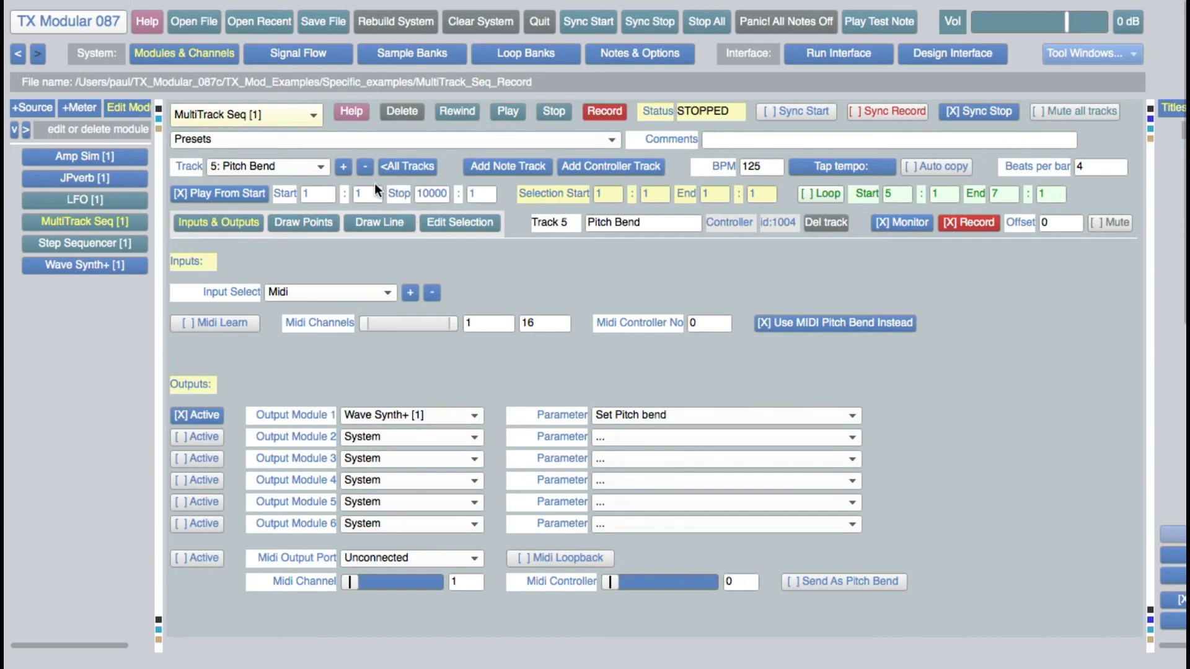
click(343, 167)
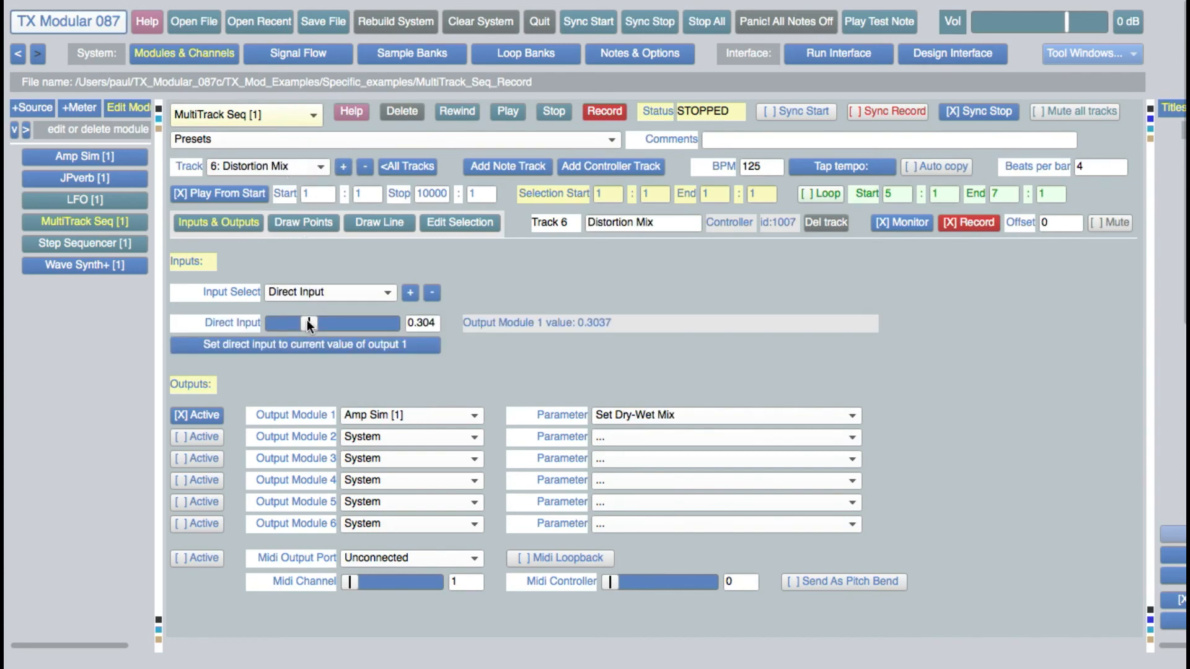
Set the direct input of the Distortion Mix track to about 0.354.
mouse_move(307, 320)
mouse_down()
mouse_move(340, 322)
mouse_move(316, 330)
mouse_up()
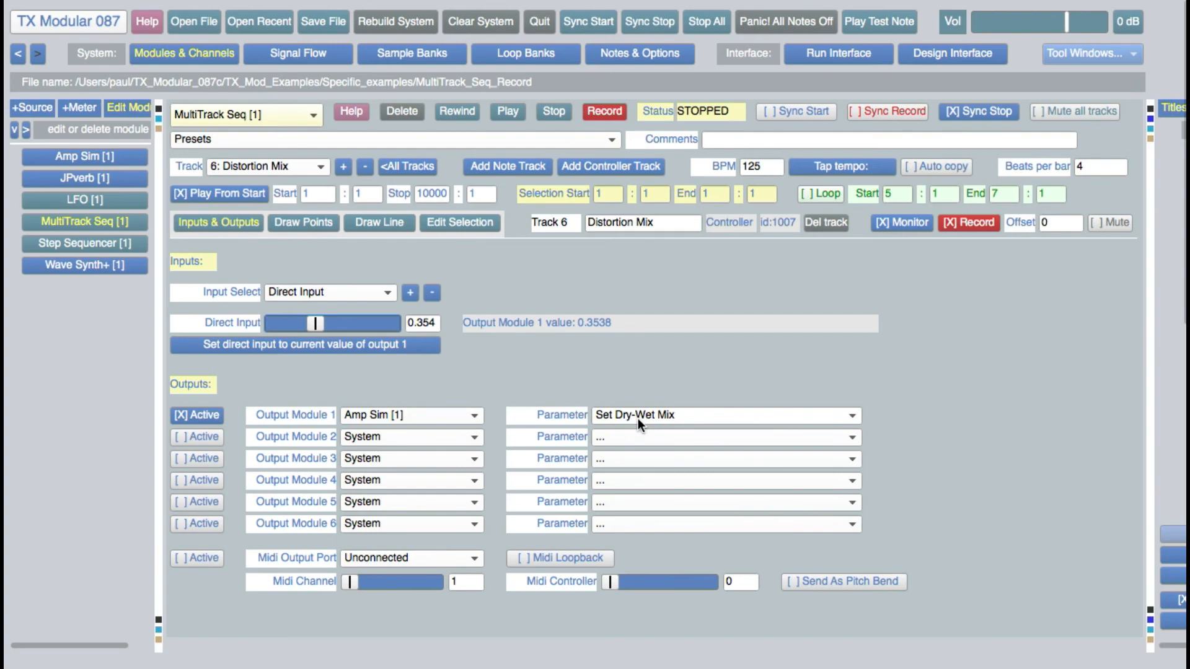
Record a multitrack performance from the interface screen, varying the 2-D filter slider and the Tube Amp Mix, ending the mix at about 0.23.
click(845, 52)
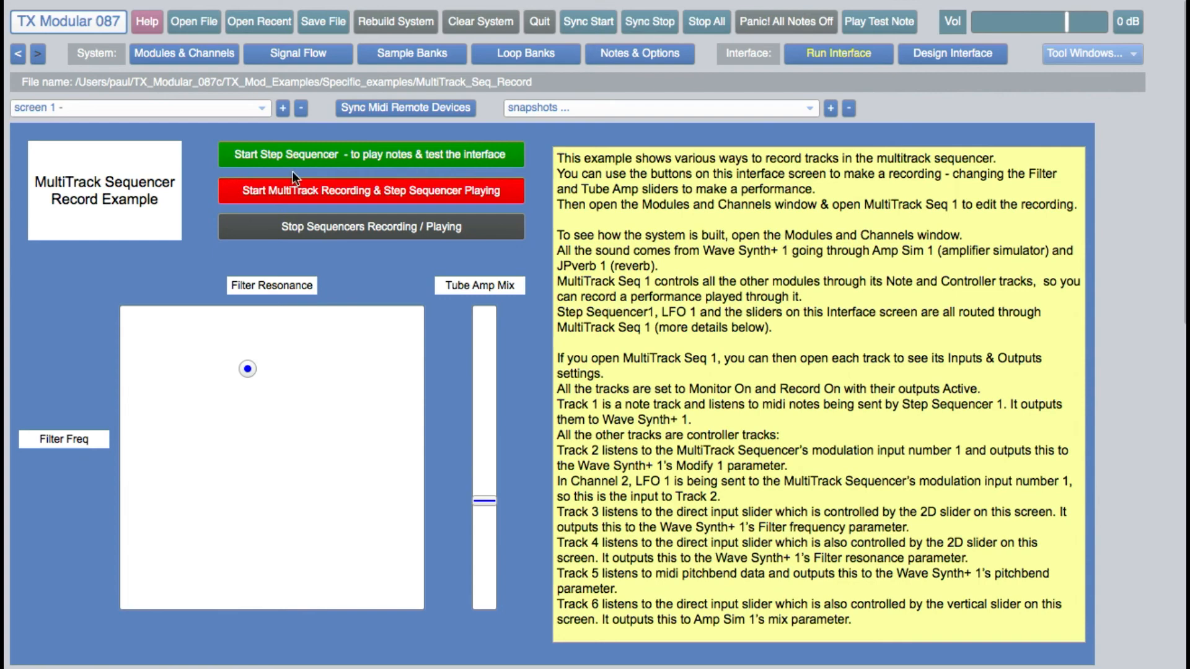
click(326, 195)
drag(250, 372, 374, 386)
drag(482, 502, 485, 537)
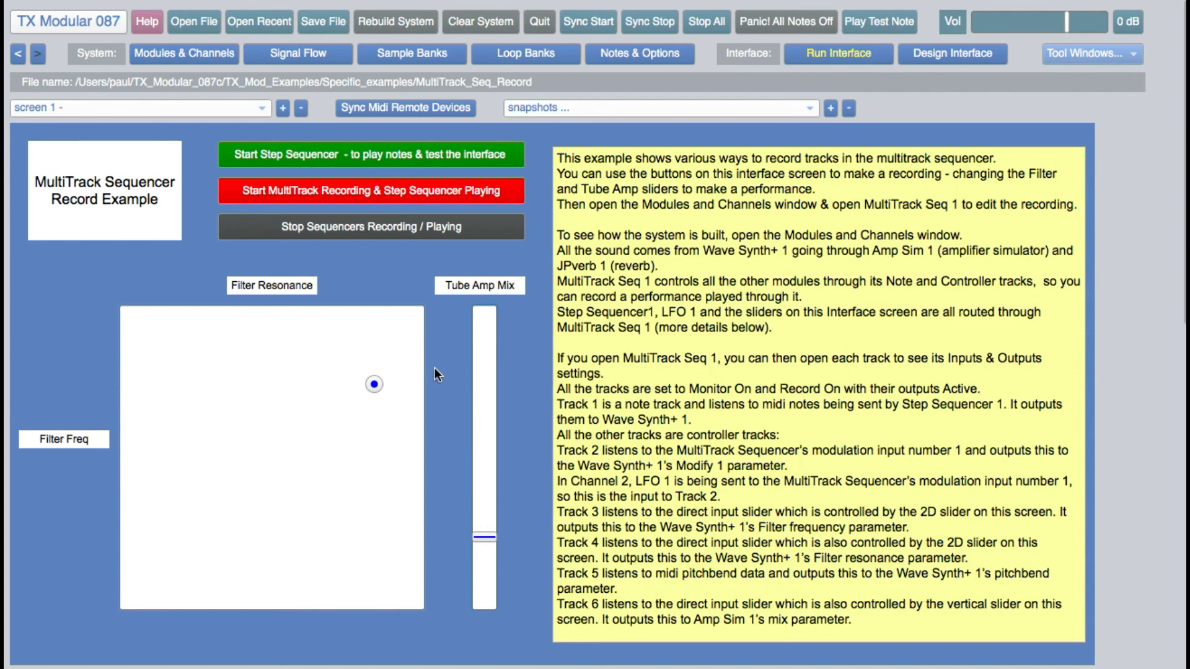
click(368, 228)
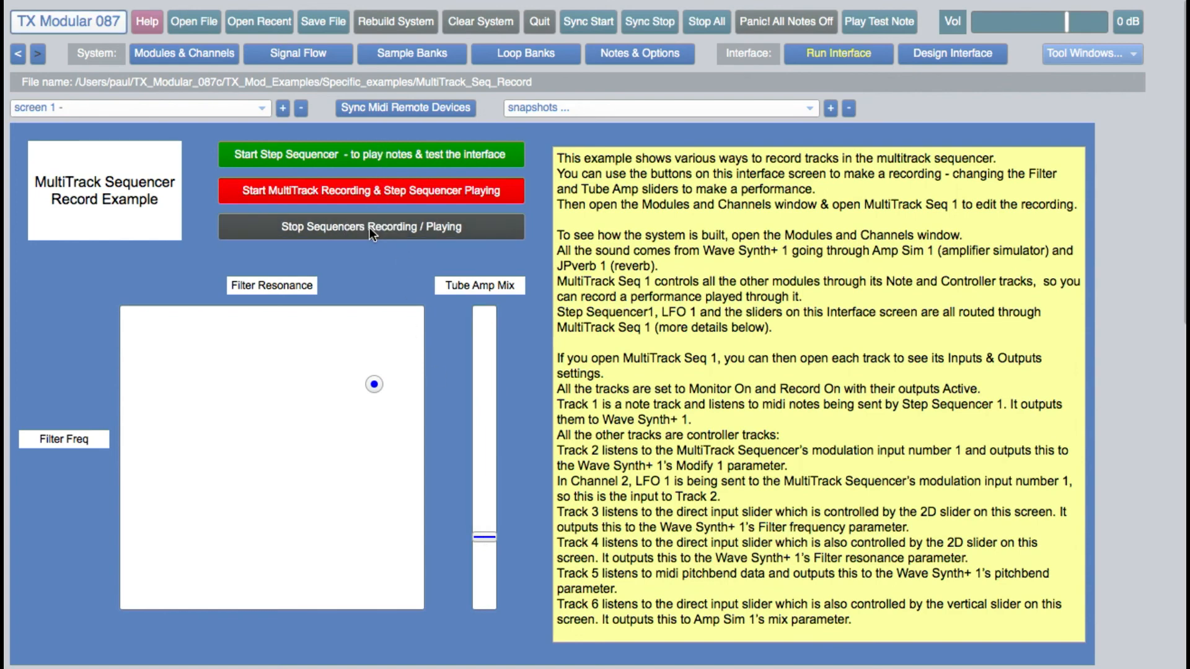
Review the recording across all tracks of MultiTrack Seq, and display the Wave synth notes track in its note editing view.
click(214, 54)
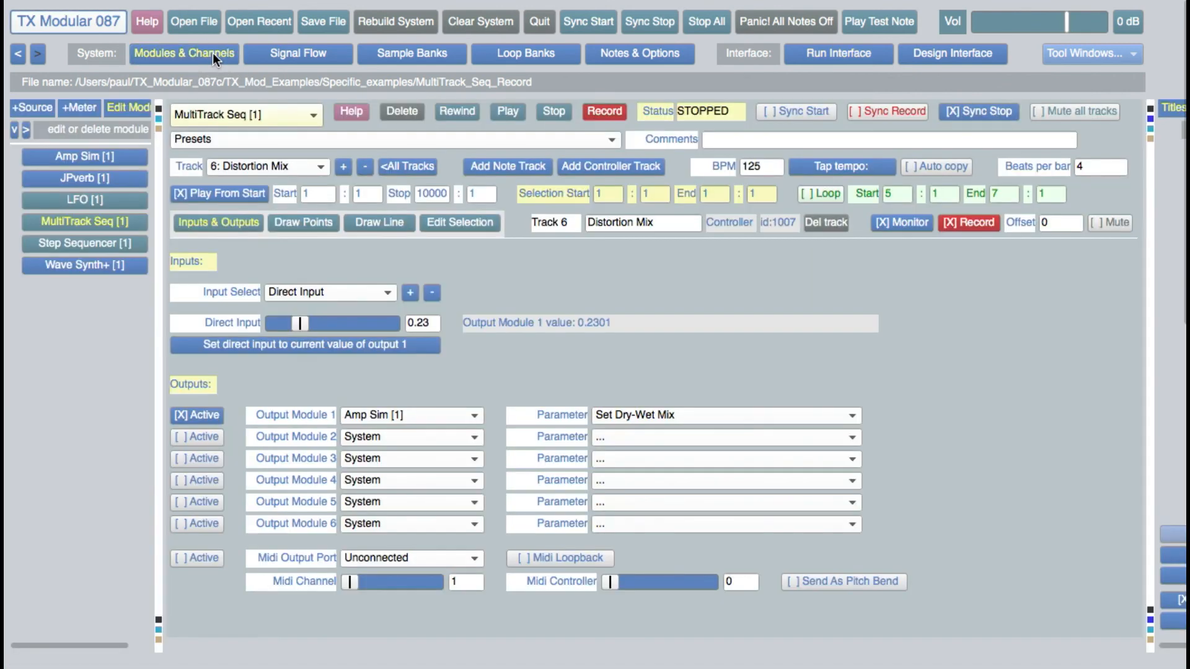
click(422, 168)
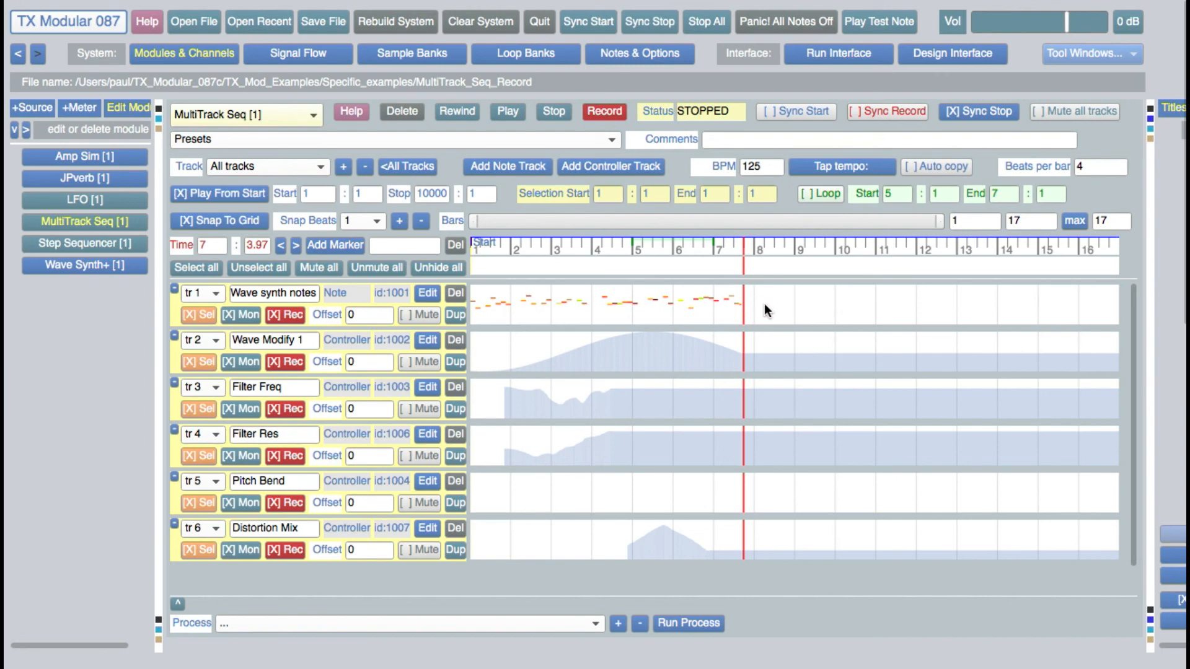
click(427, 291)
click(375, 223)
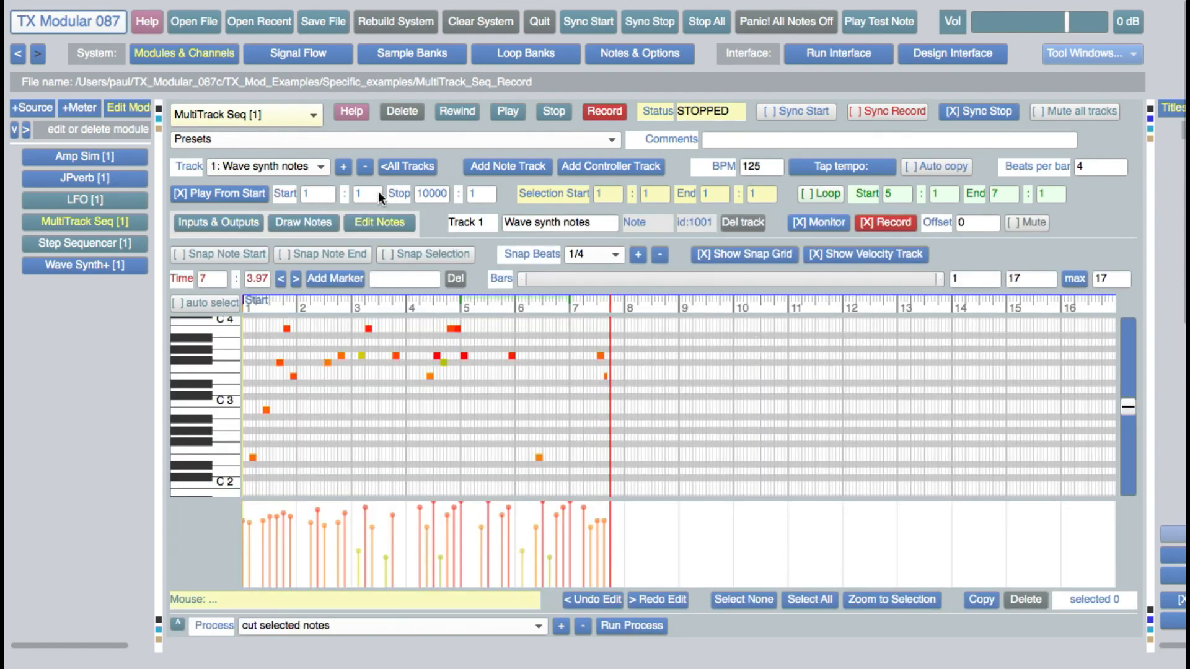
Consult the help page for MultiTrack Seq and browse its example images as far as MultiTrack Seq 03.png.
click(352, 112)
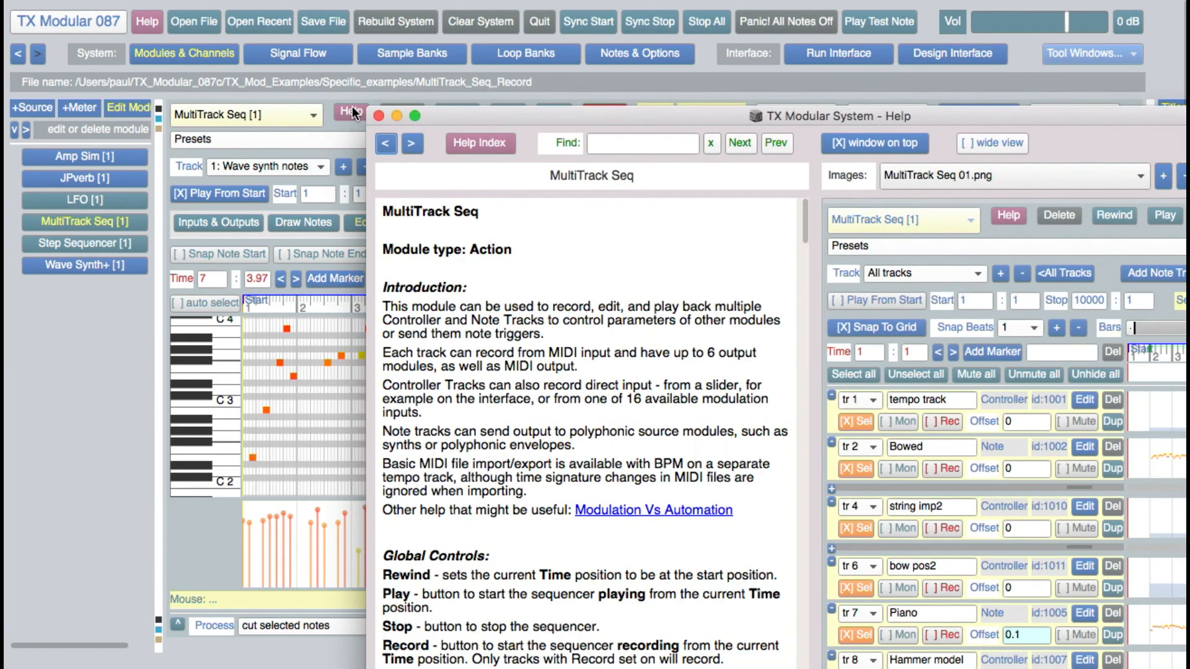
drag(441, 111, 245, 48)
click(937, 113)
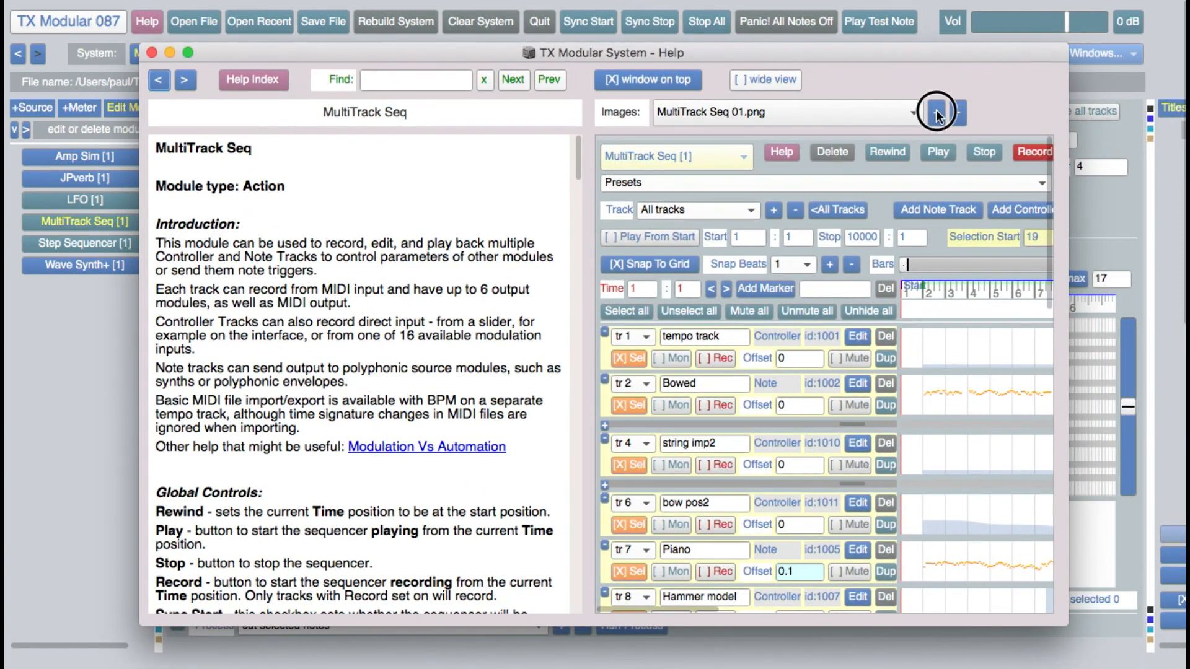
click(937, 114)
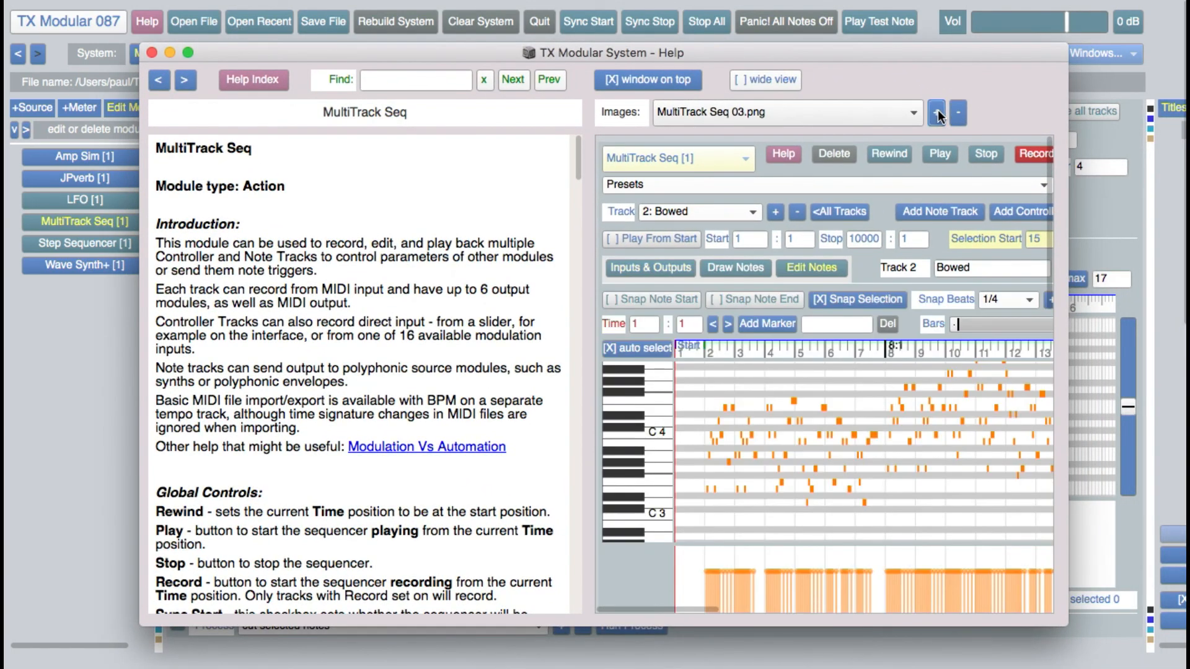